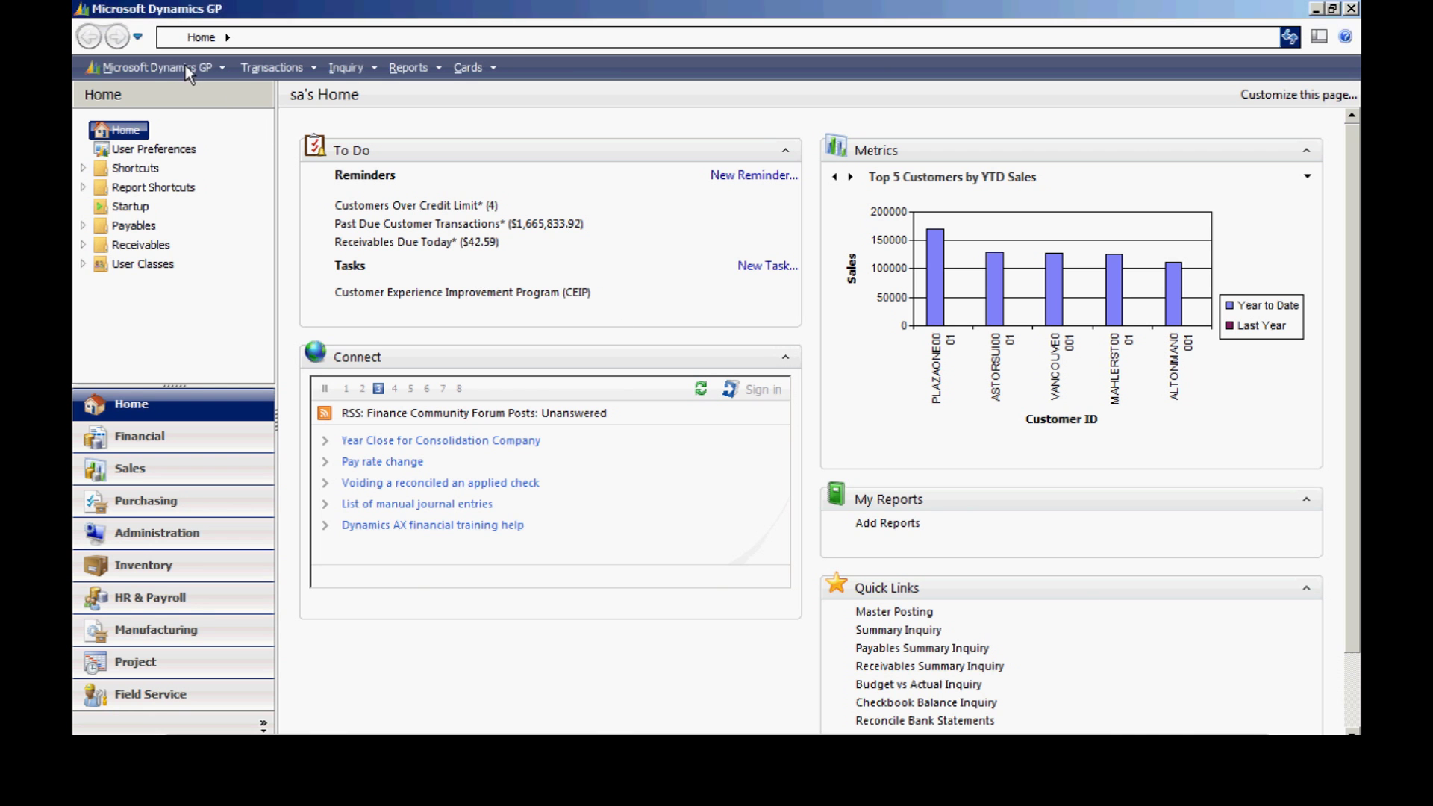
Open SmartList maximized and load the Purchasing > Vendors list of all vendors.
{"action": "left_click", "coordinate": [182, 69]}
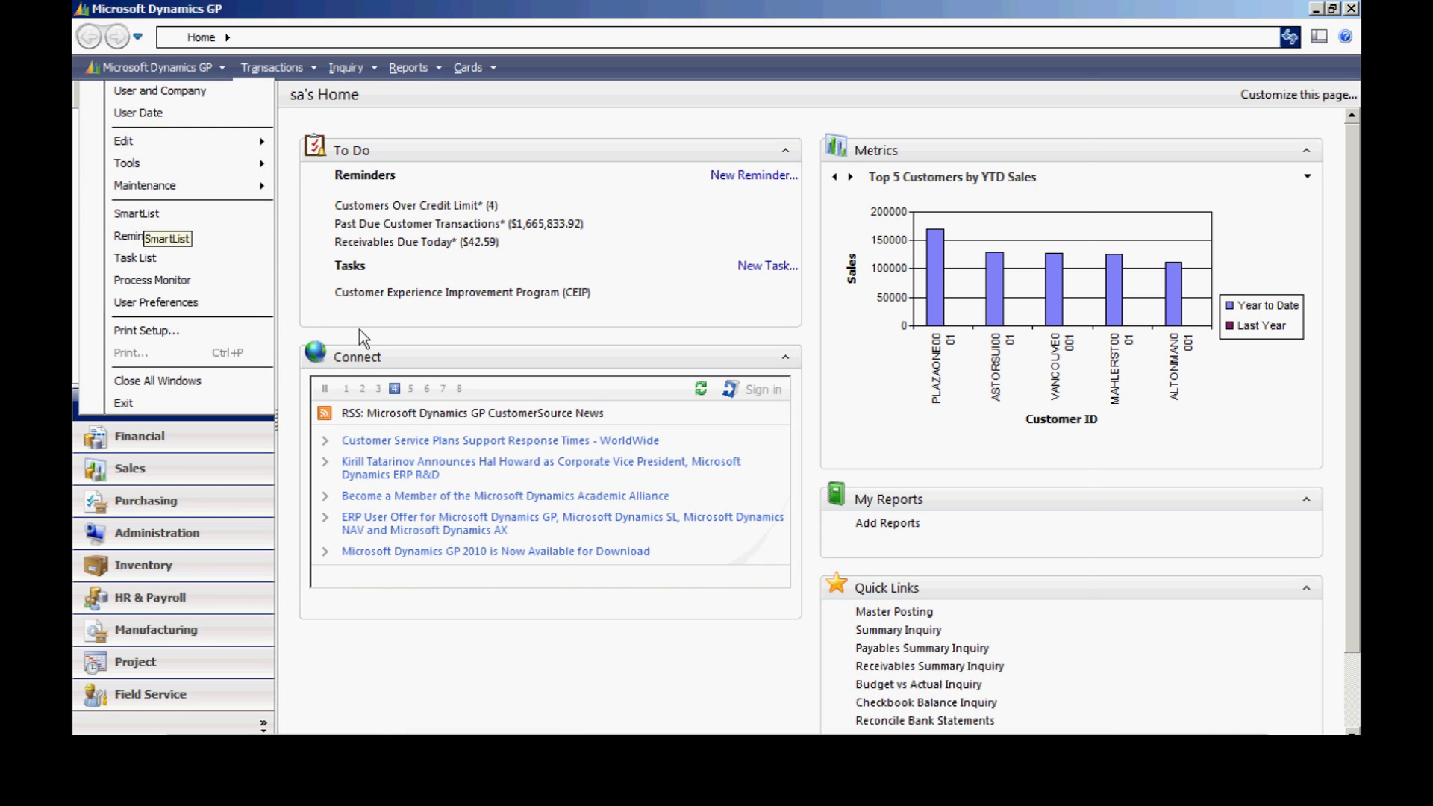
{"action": "left_click", "coordinate": [146, 215]}
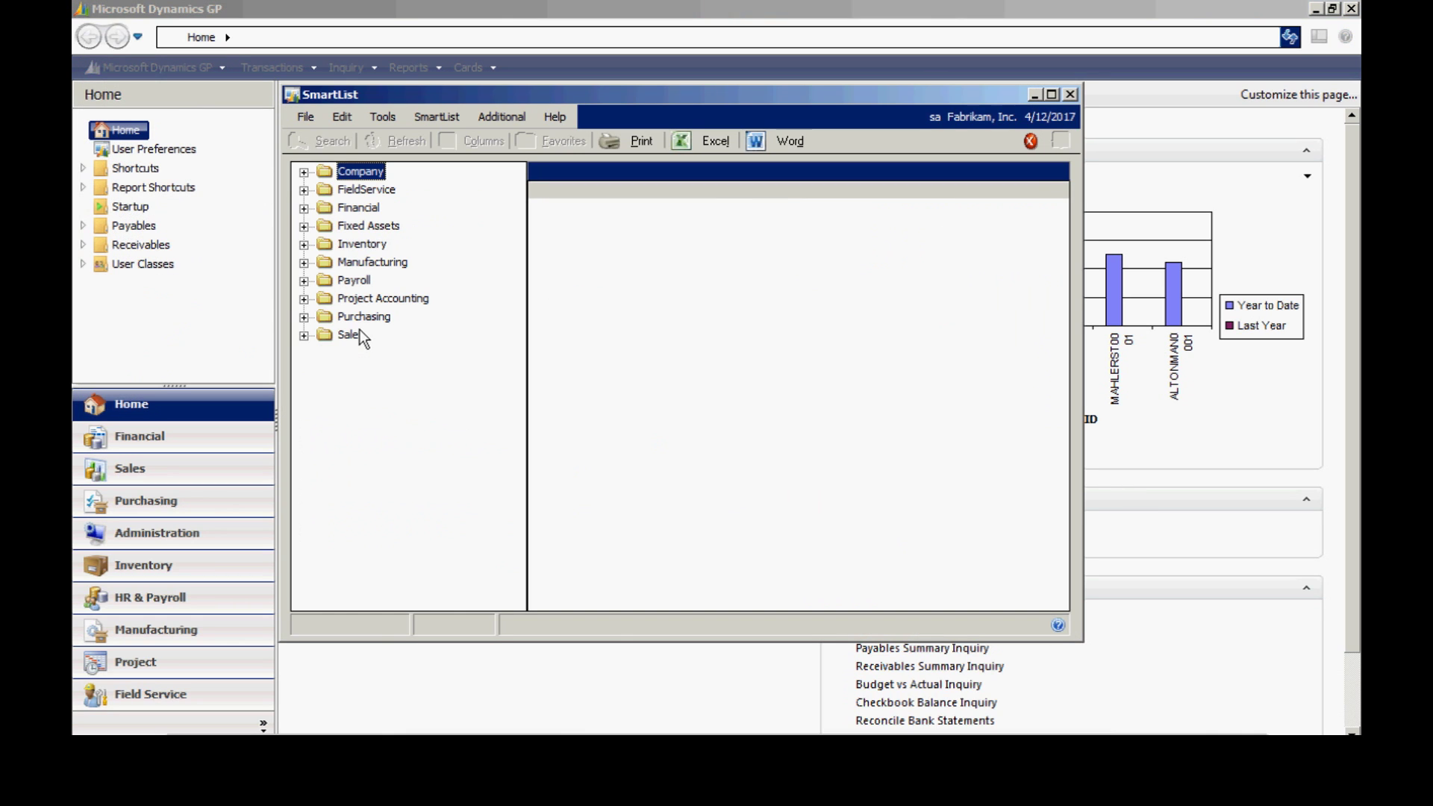
{"action": "left_click", "coordinate": [1050, 94]}
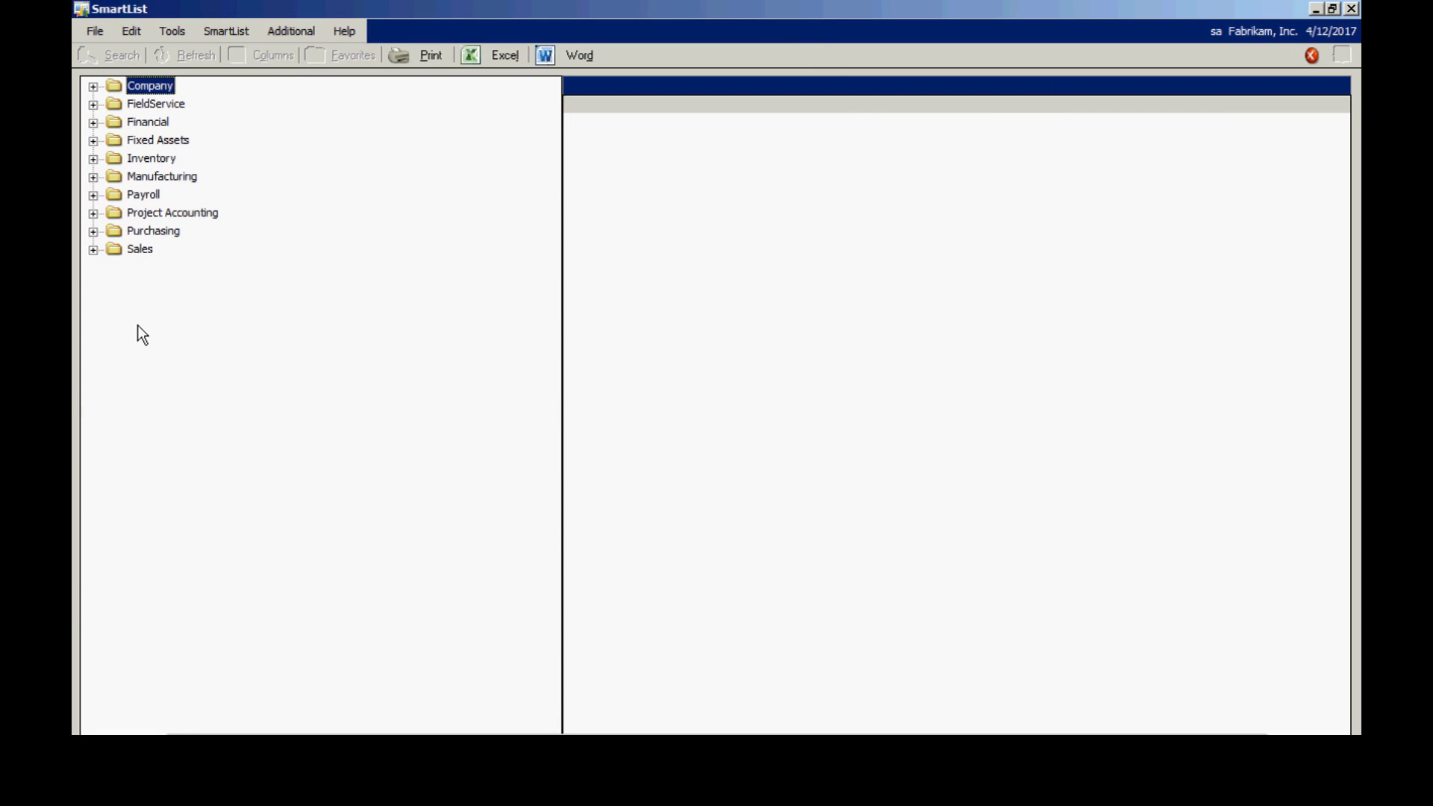
{"action": "left_click", "coordinate": [93, 231]}
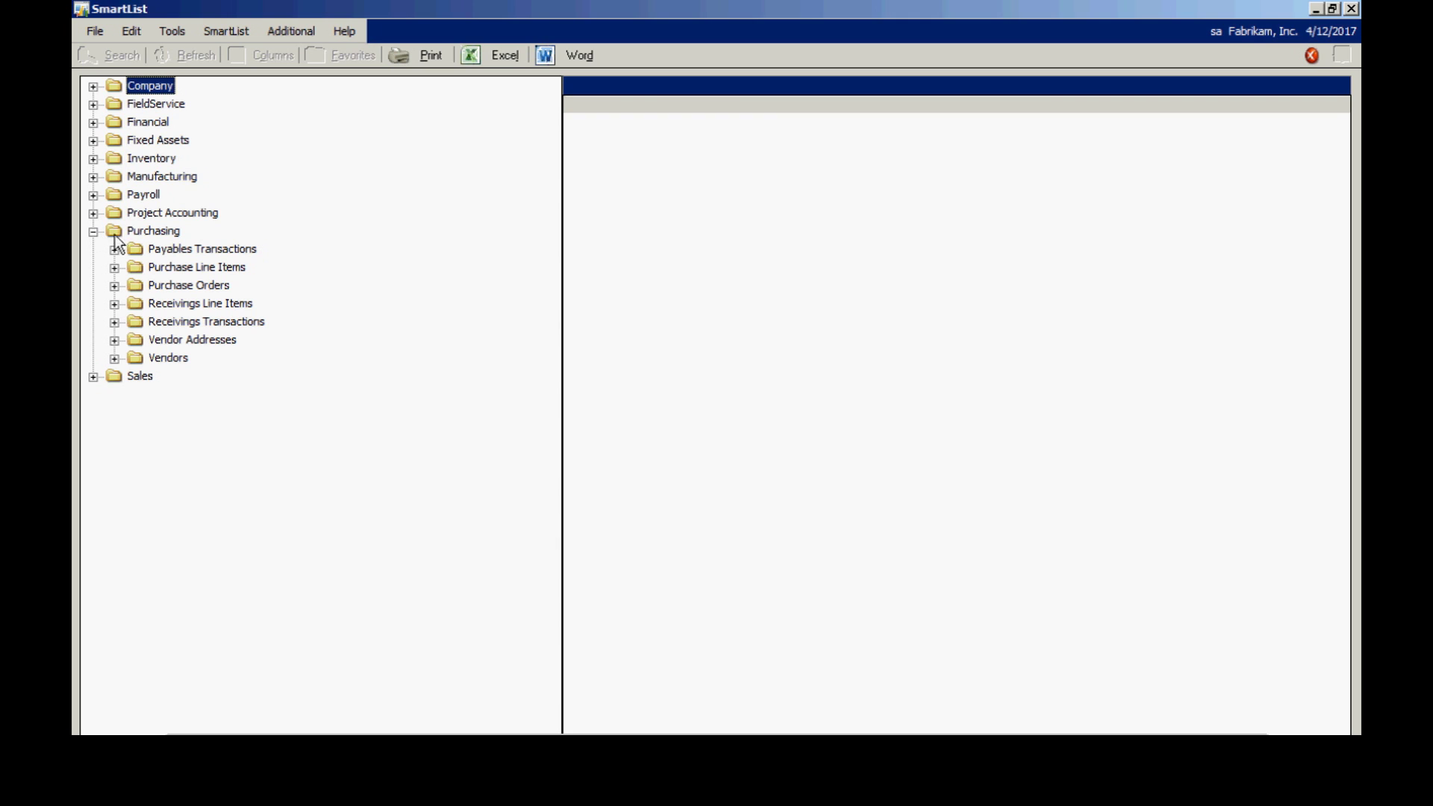
{"action": "left_click", "coordinate": [114, 358]}
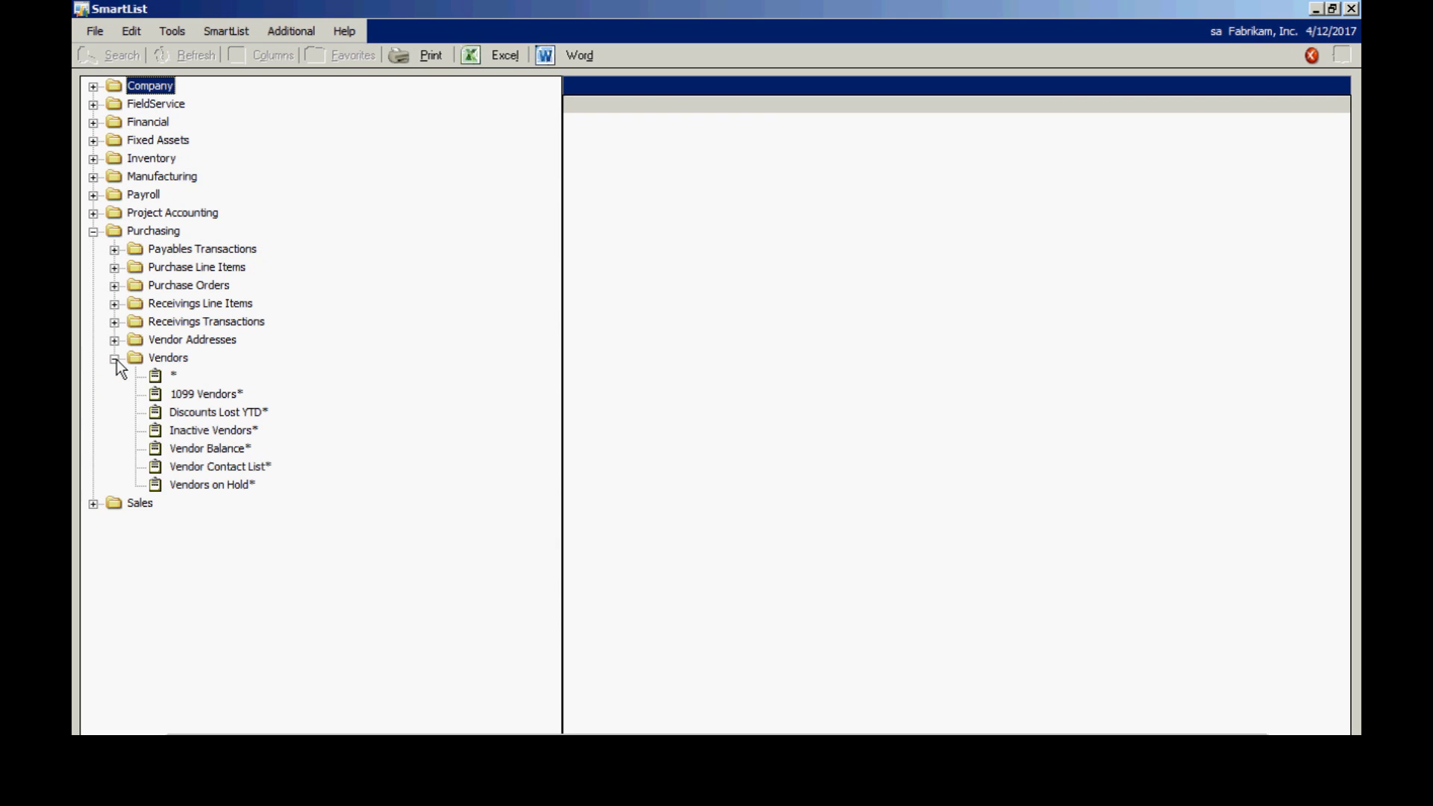
{"action": "left_click", "coordinate": [153, 374]}
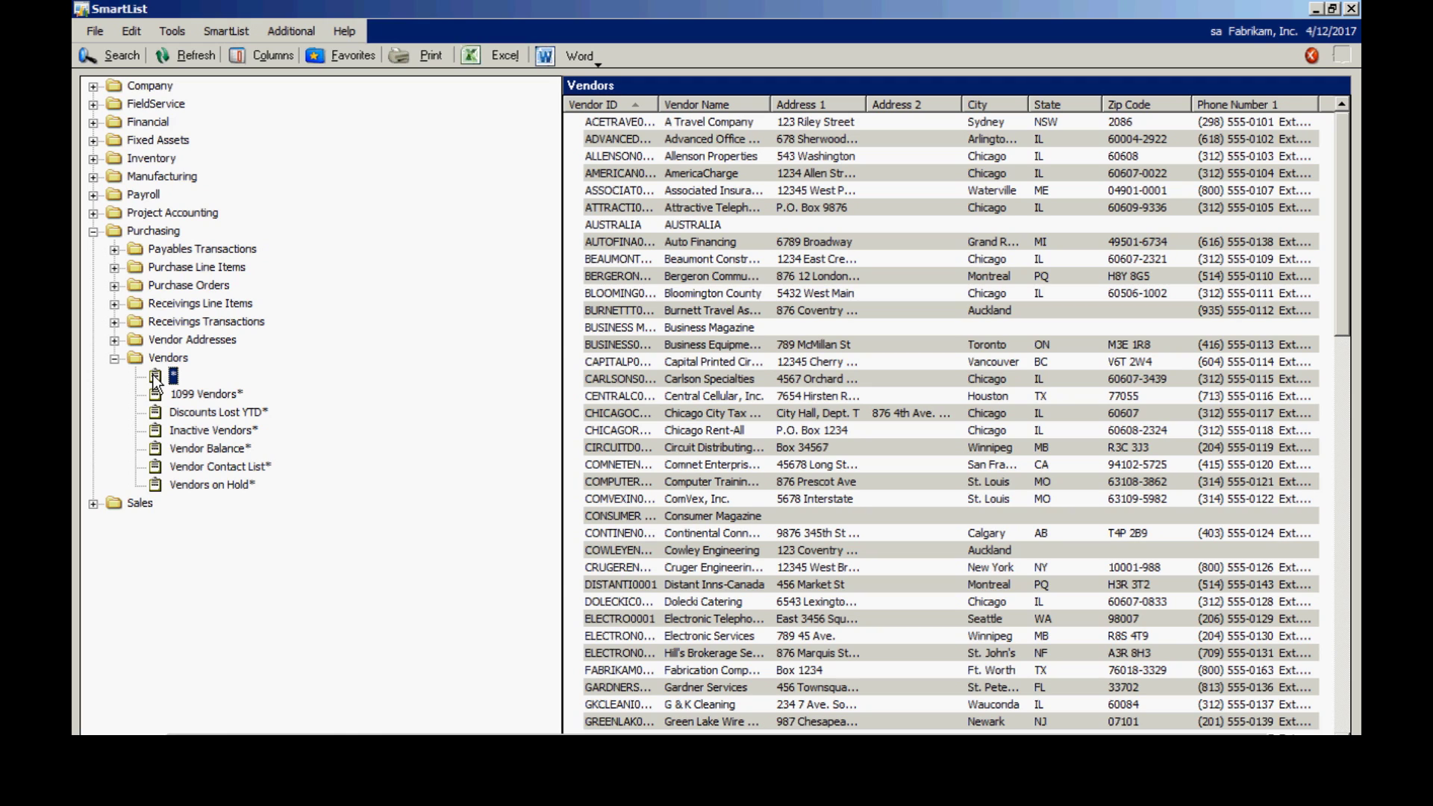
Open and close the Vendor Yearly Summary Inquiry for Allenson Properties.
{"action": "left_click", "coordinate": [646, 157]}
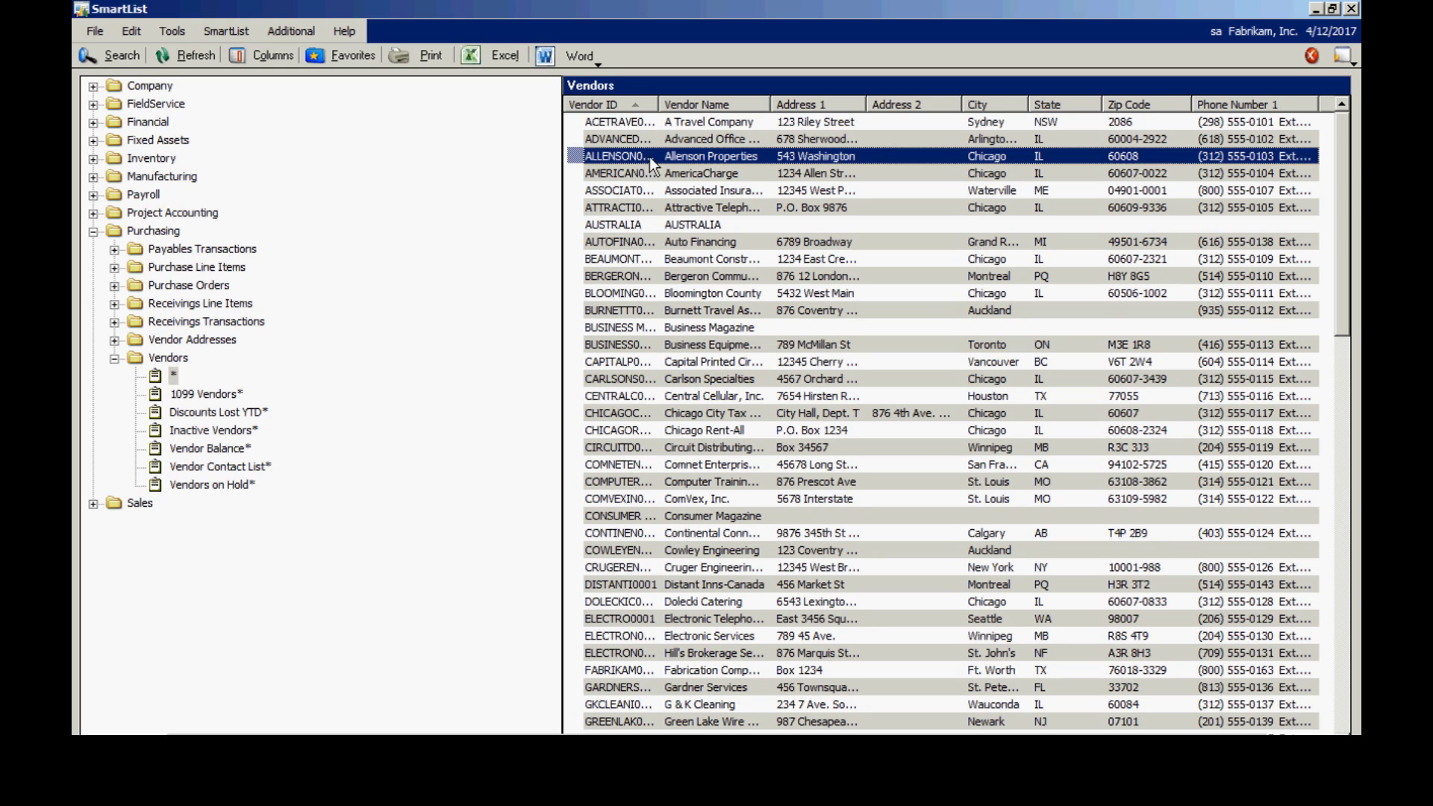
{"action": "left_click", "coordinate": [1343, 56]}
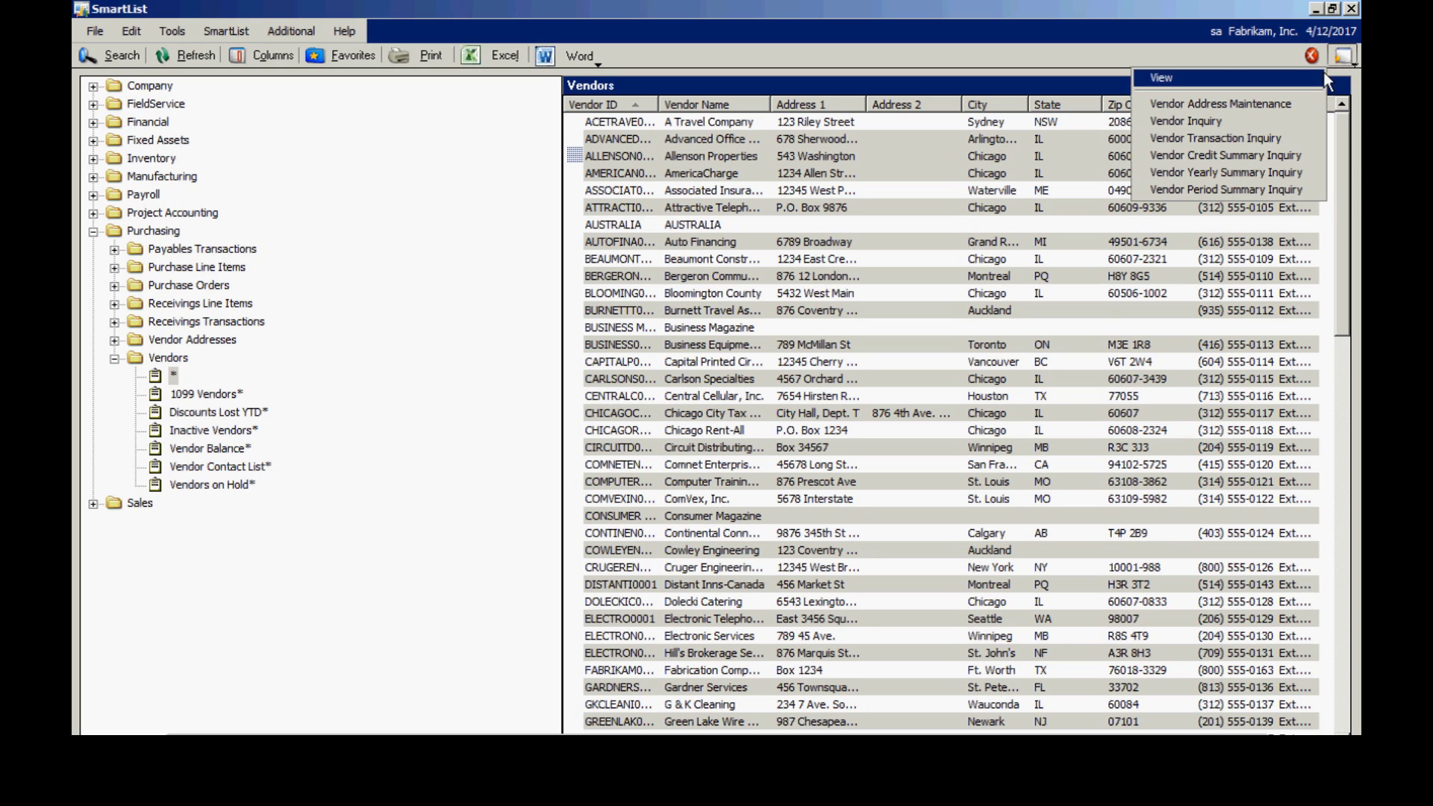
{"action": "left_click", "coordinate": [1295, 173]}
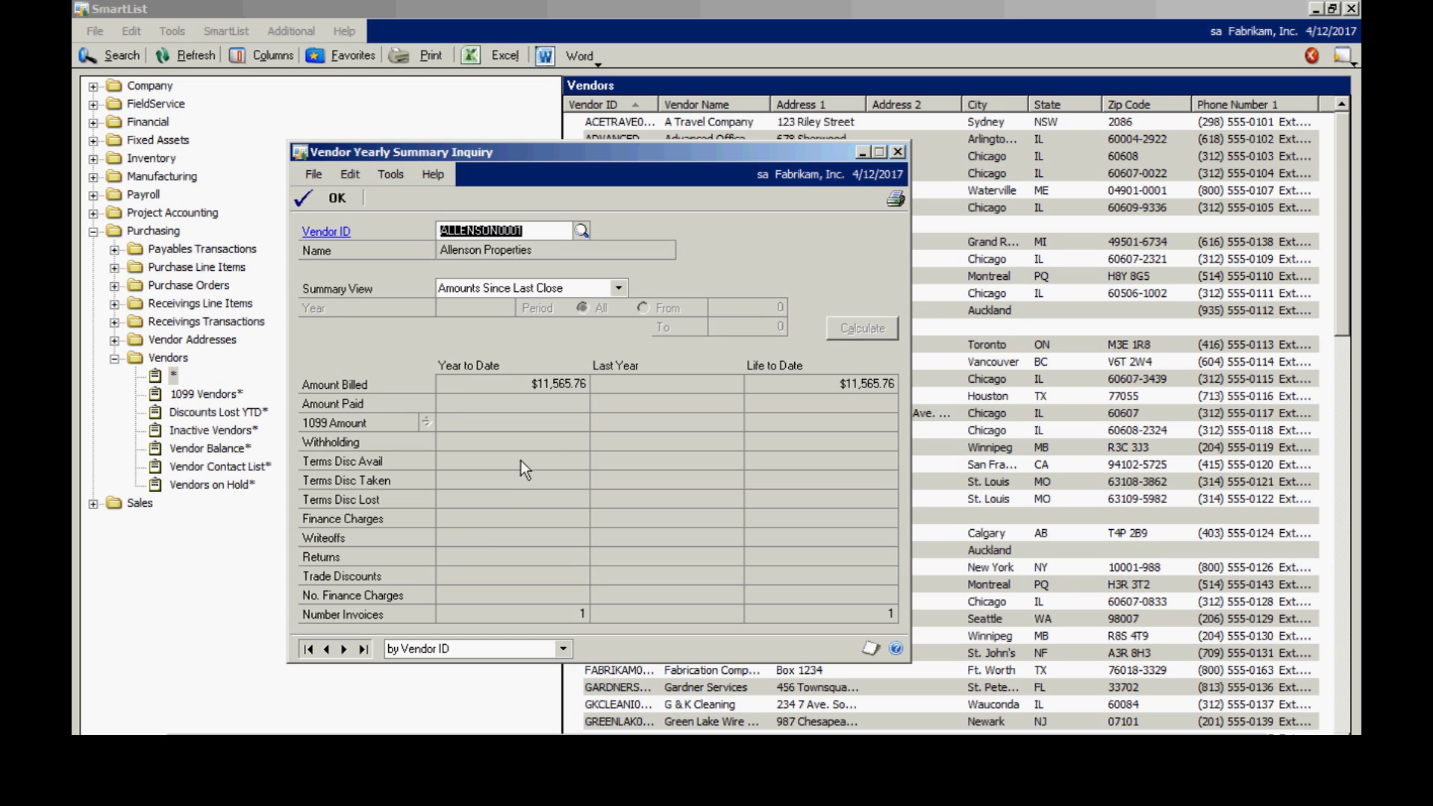
{"action": "left_click", "coordinate": [898, 152]}
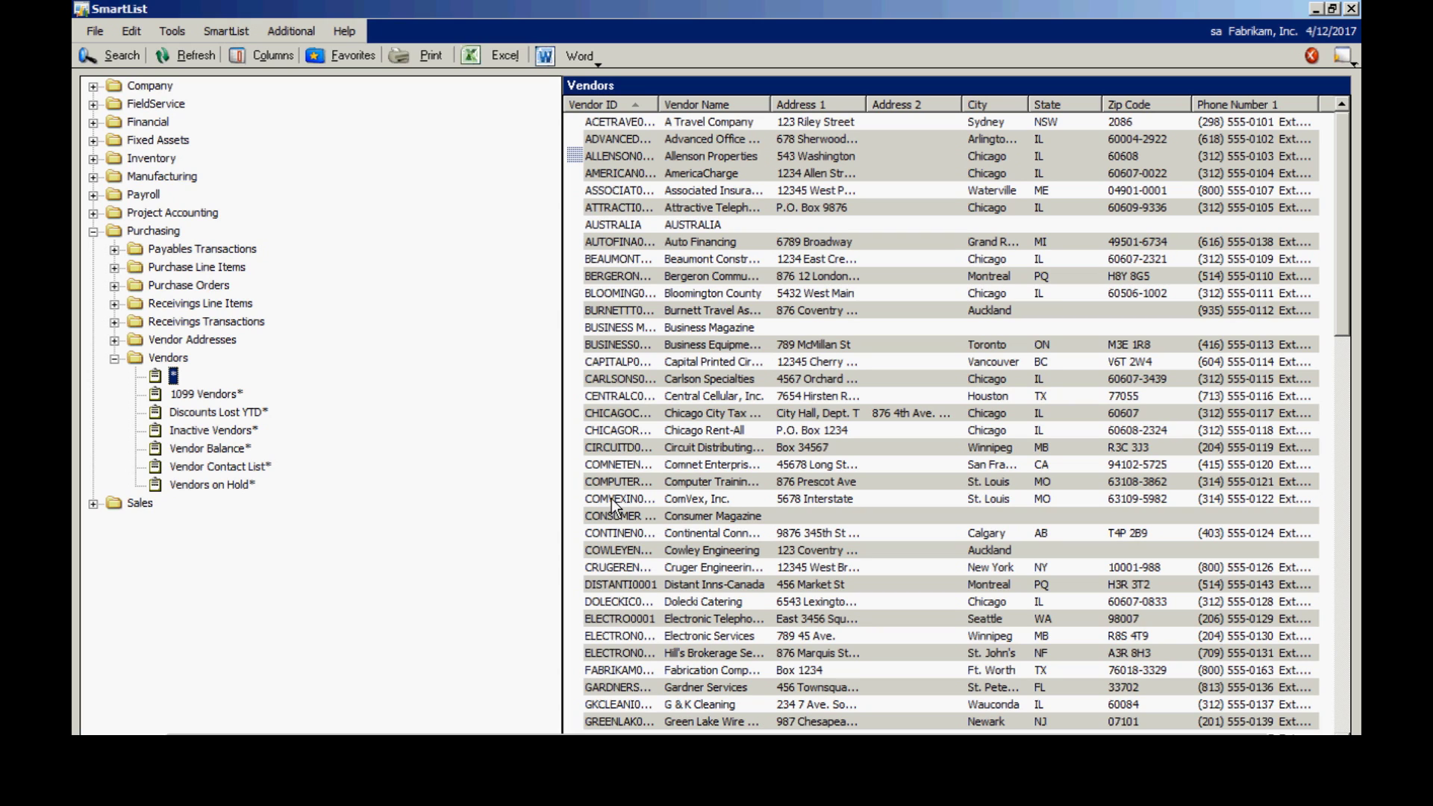
Add the Current Balance field to the Vendors list as the first column.
{"action": "left_click", "coordinate": [259, 57]}
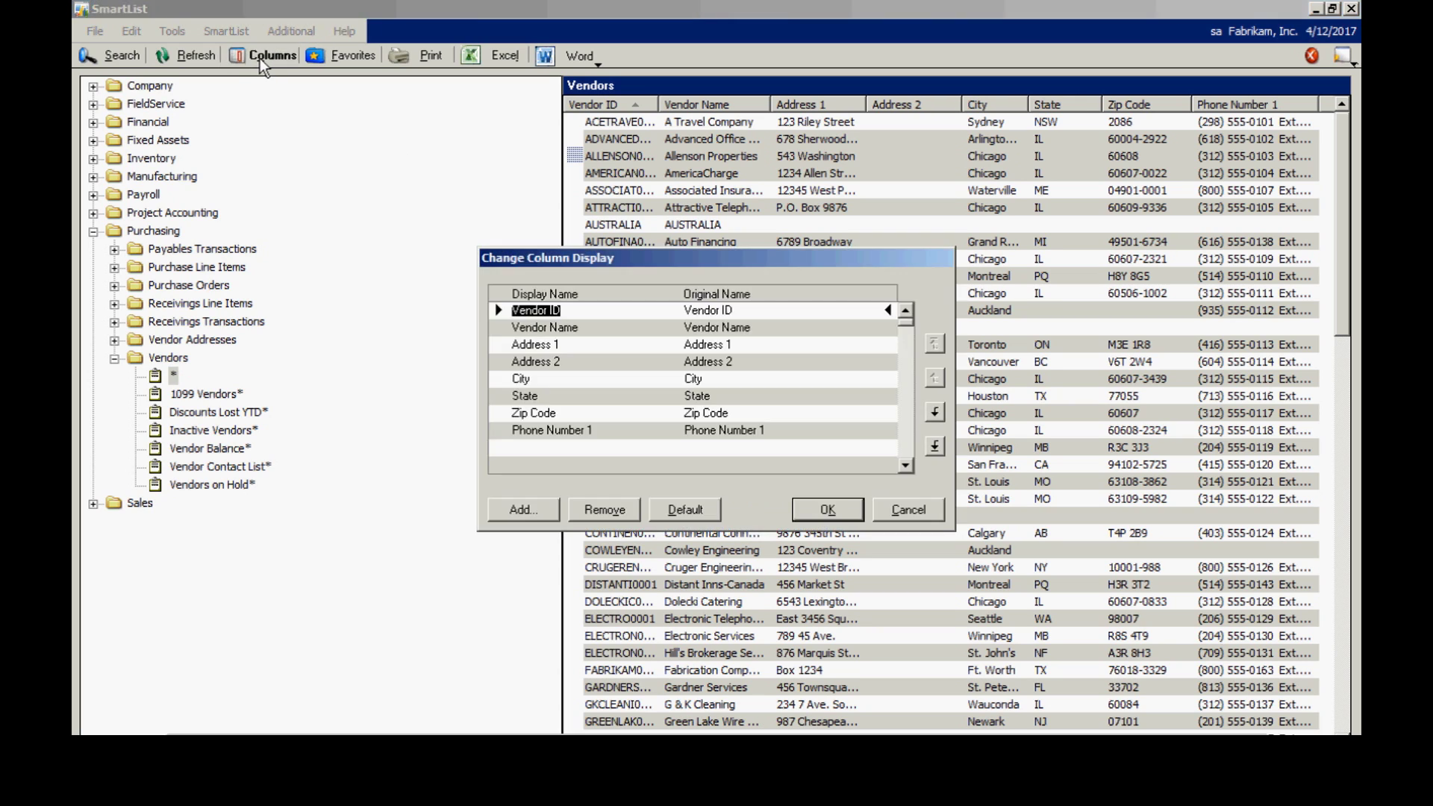
{"action": "left_click", "coordinate": [540, 512]}
{"action": "left_click", "coordinate": [894, 469]}
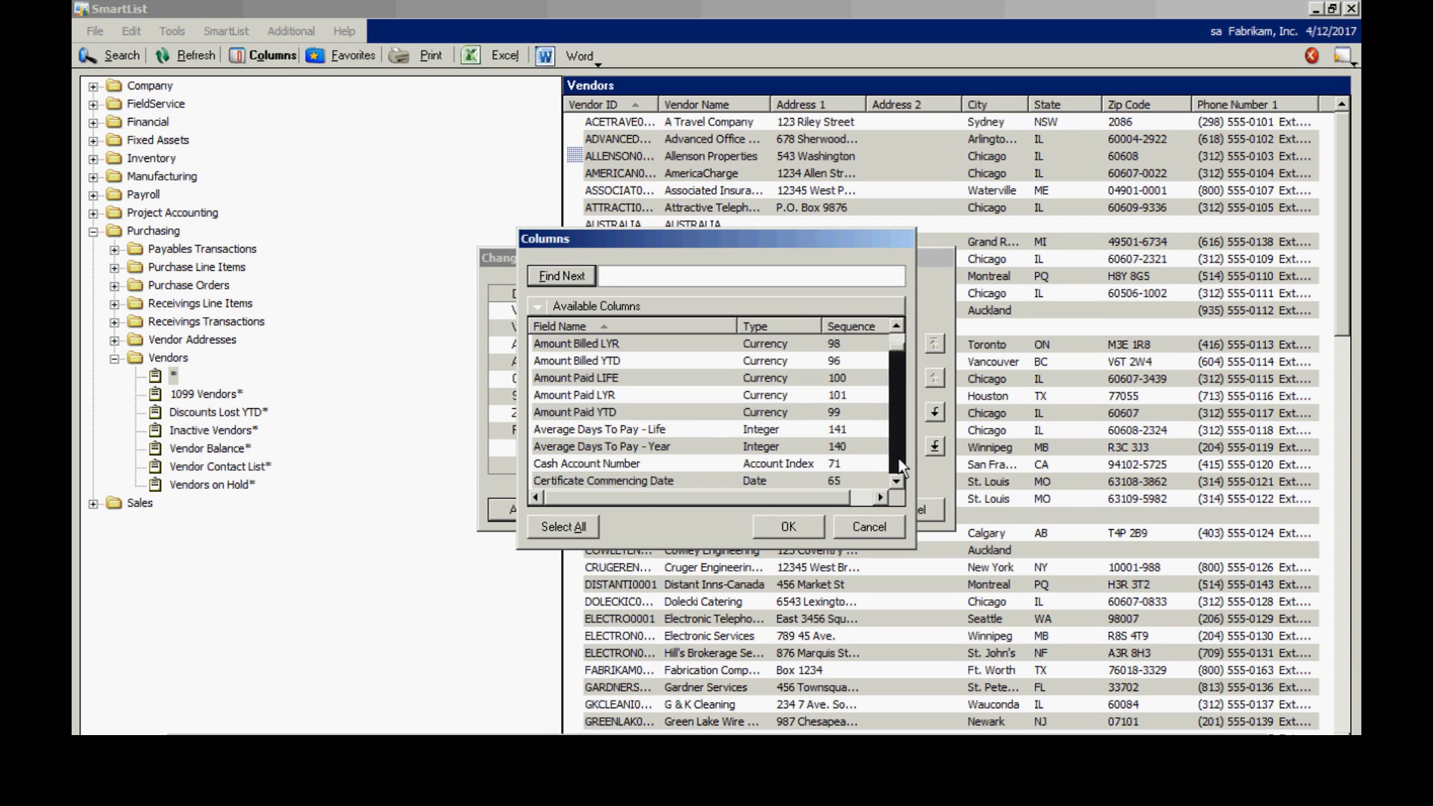
{"action": "left_click", "coordinate": [898, 459]}
{"action": "left_click", "coordinate": [898, 459]}
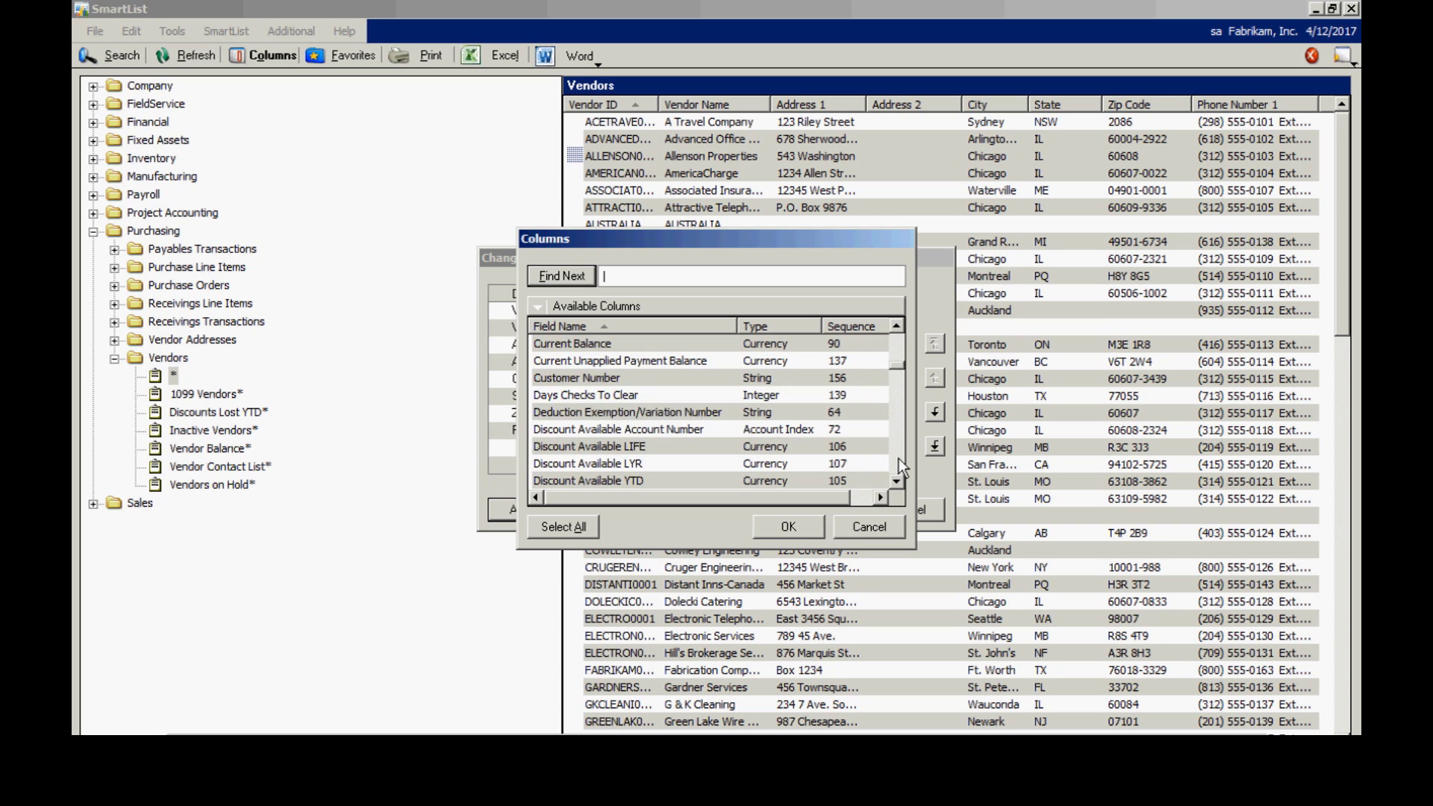
{"action": "left_click", "coordinate": [582, 346]}
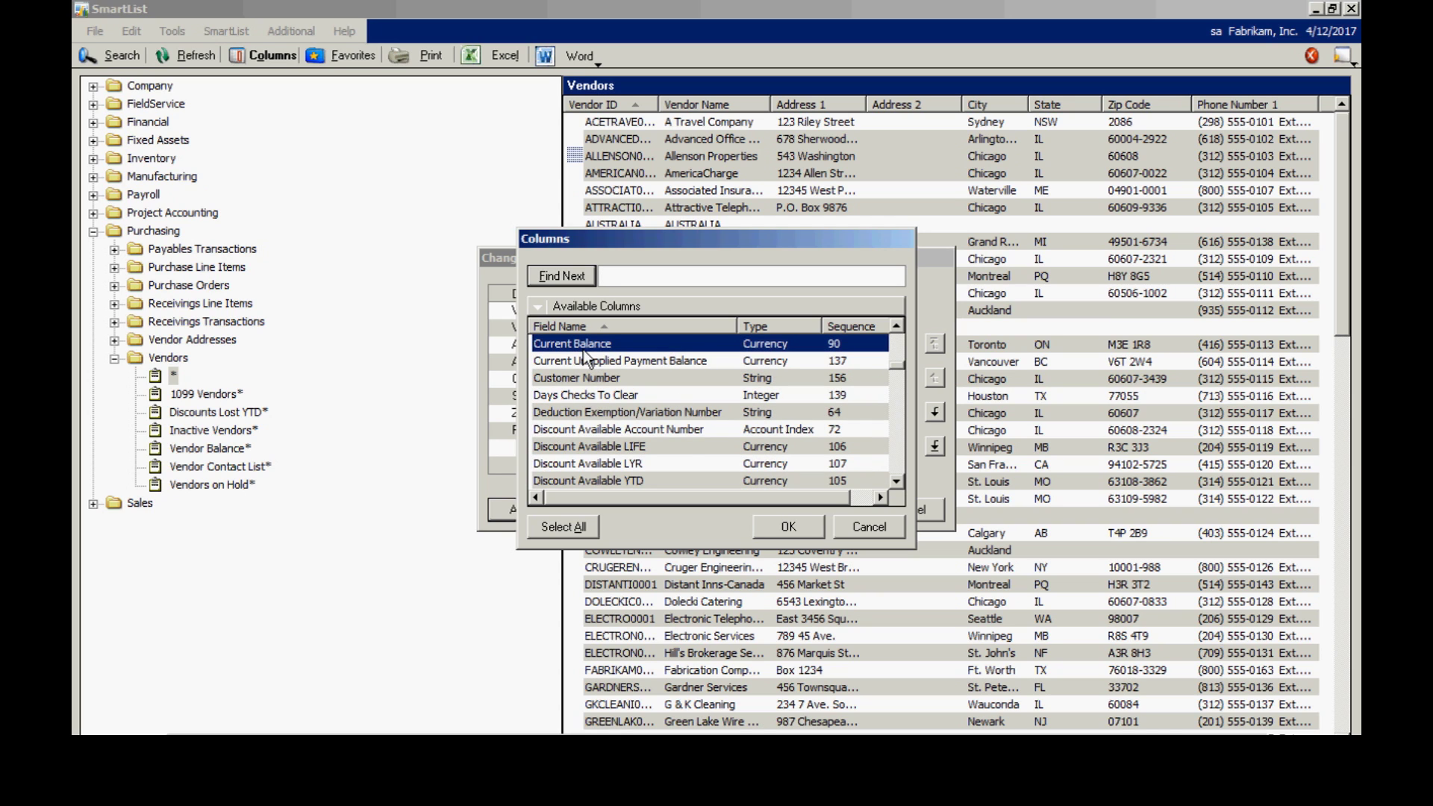
{"action": "left_click", "coordinate": [782, 526]}
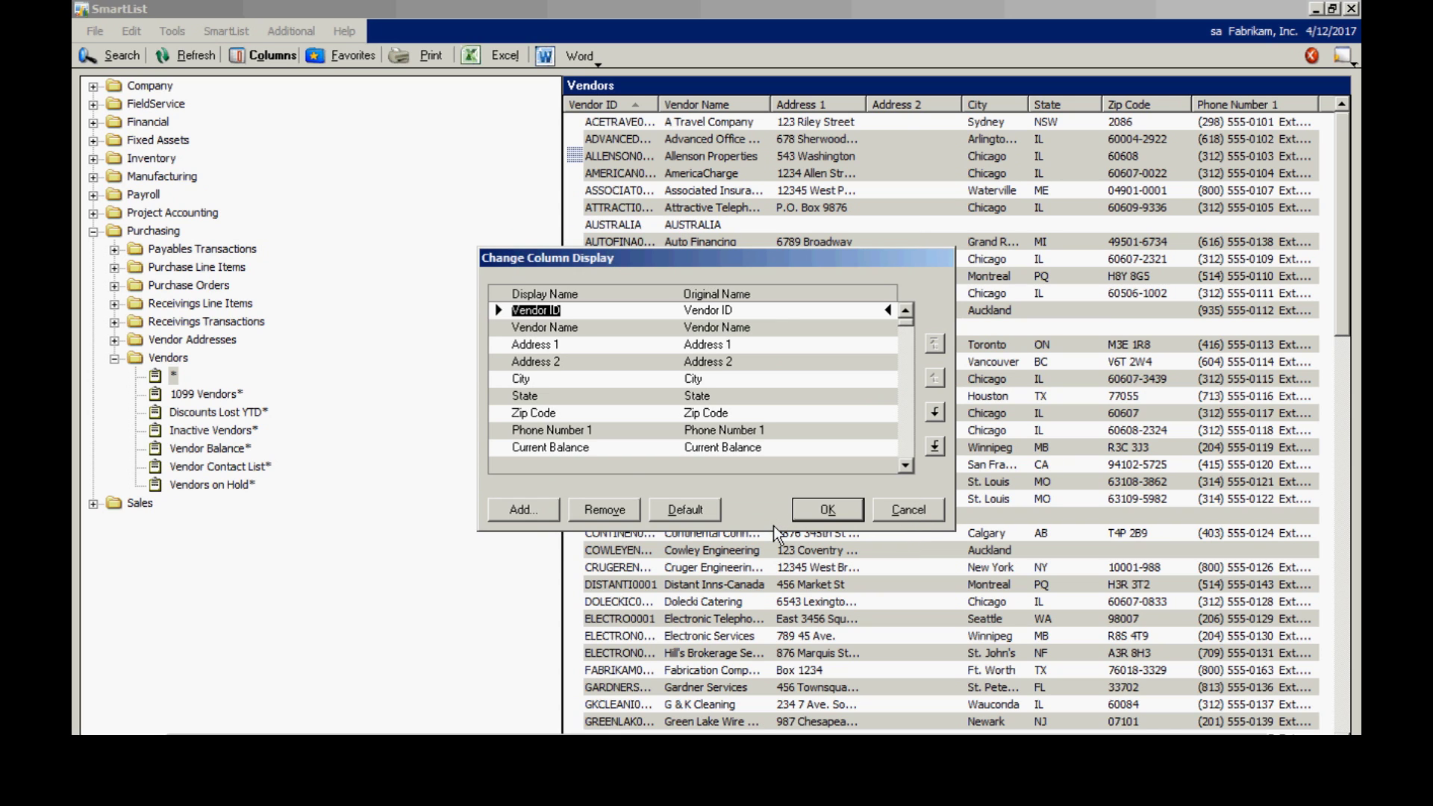
{"action": "left_click", "coordinate": [616, 448]}
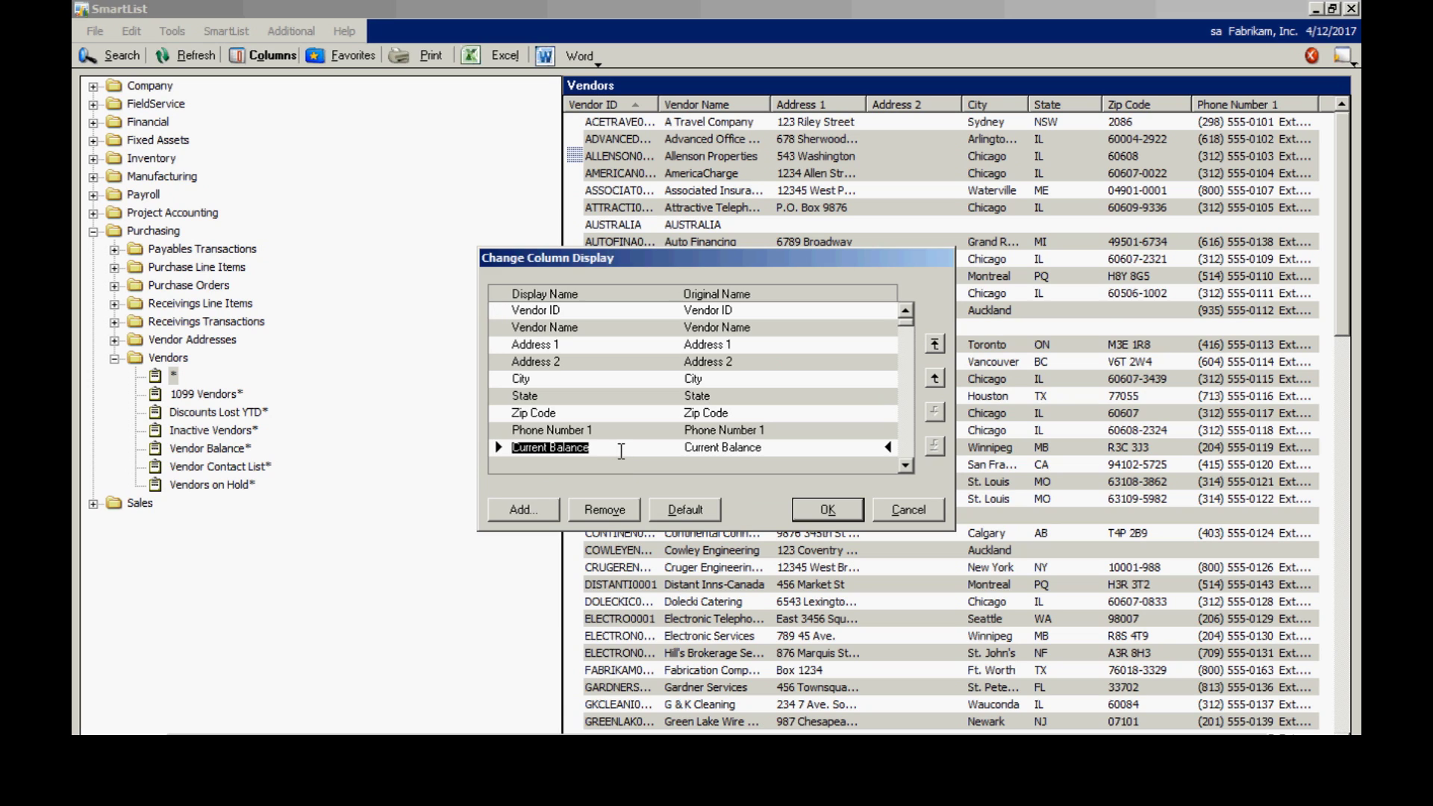
{"action": "left_click", "coordinate": [936, 345]}
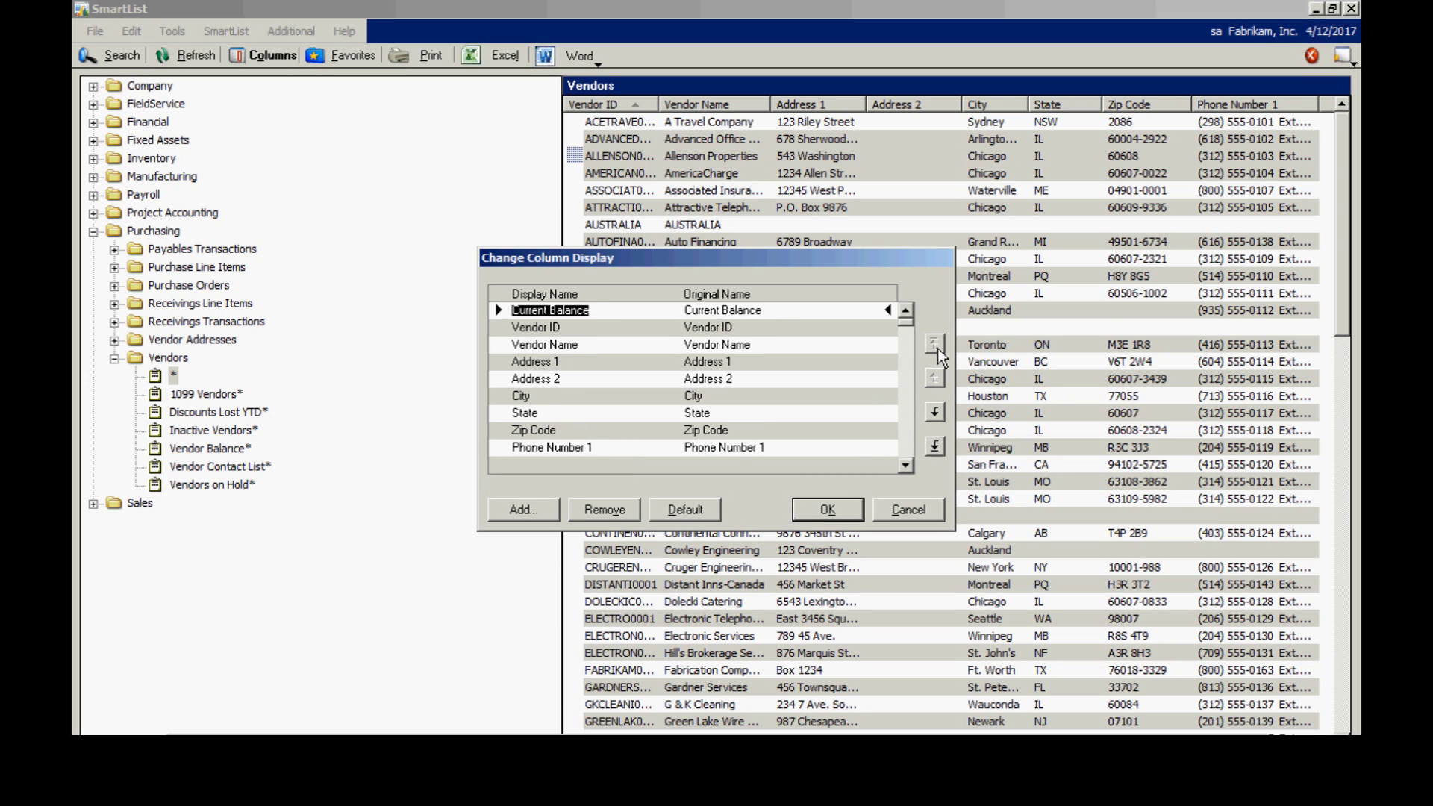
{"action": "left_click", "coordinate": [823, 511]}
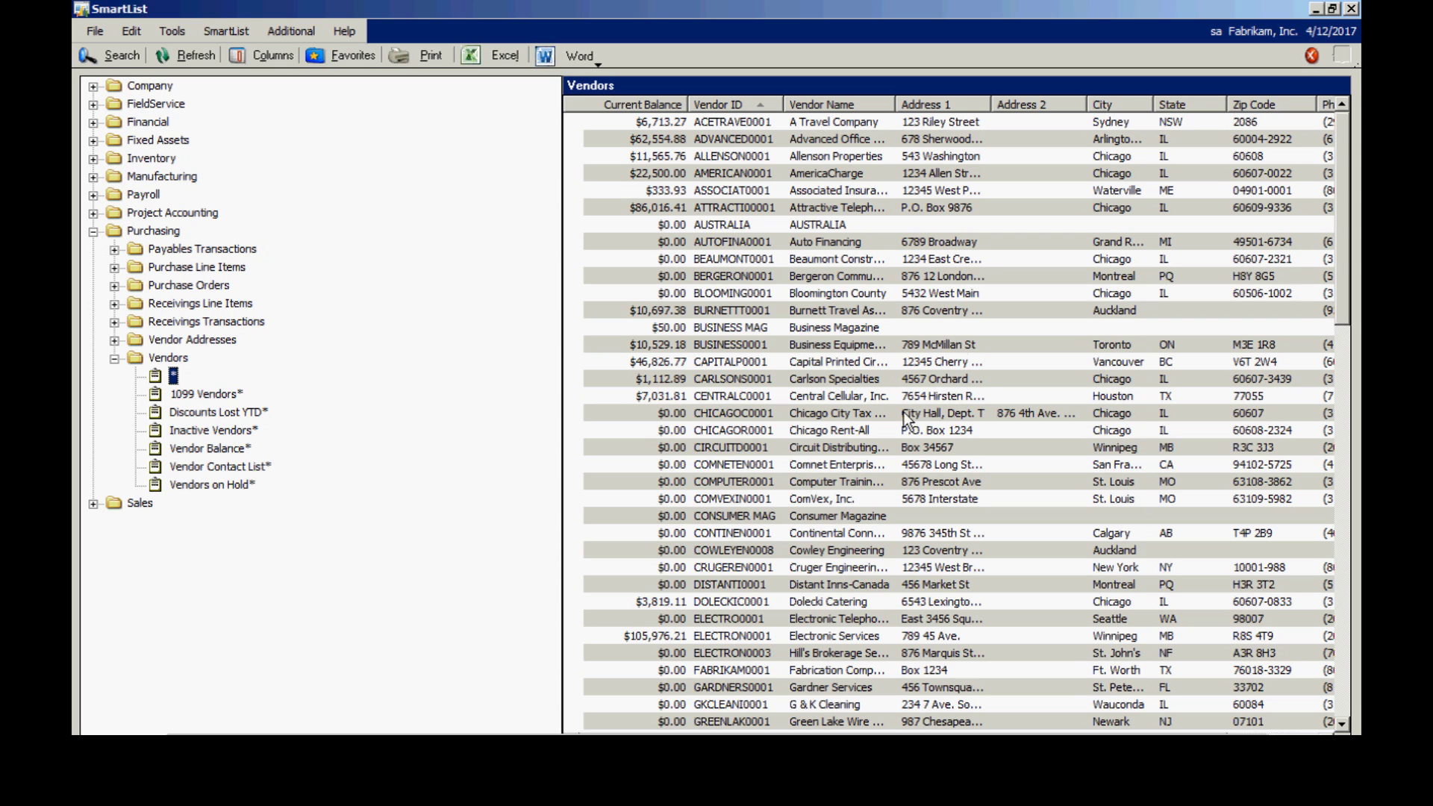
Sort the vendors by Current Balance descending, putting $127,760.09 at the top.
{"action": "left_click", "coordinate": [638, 106]}
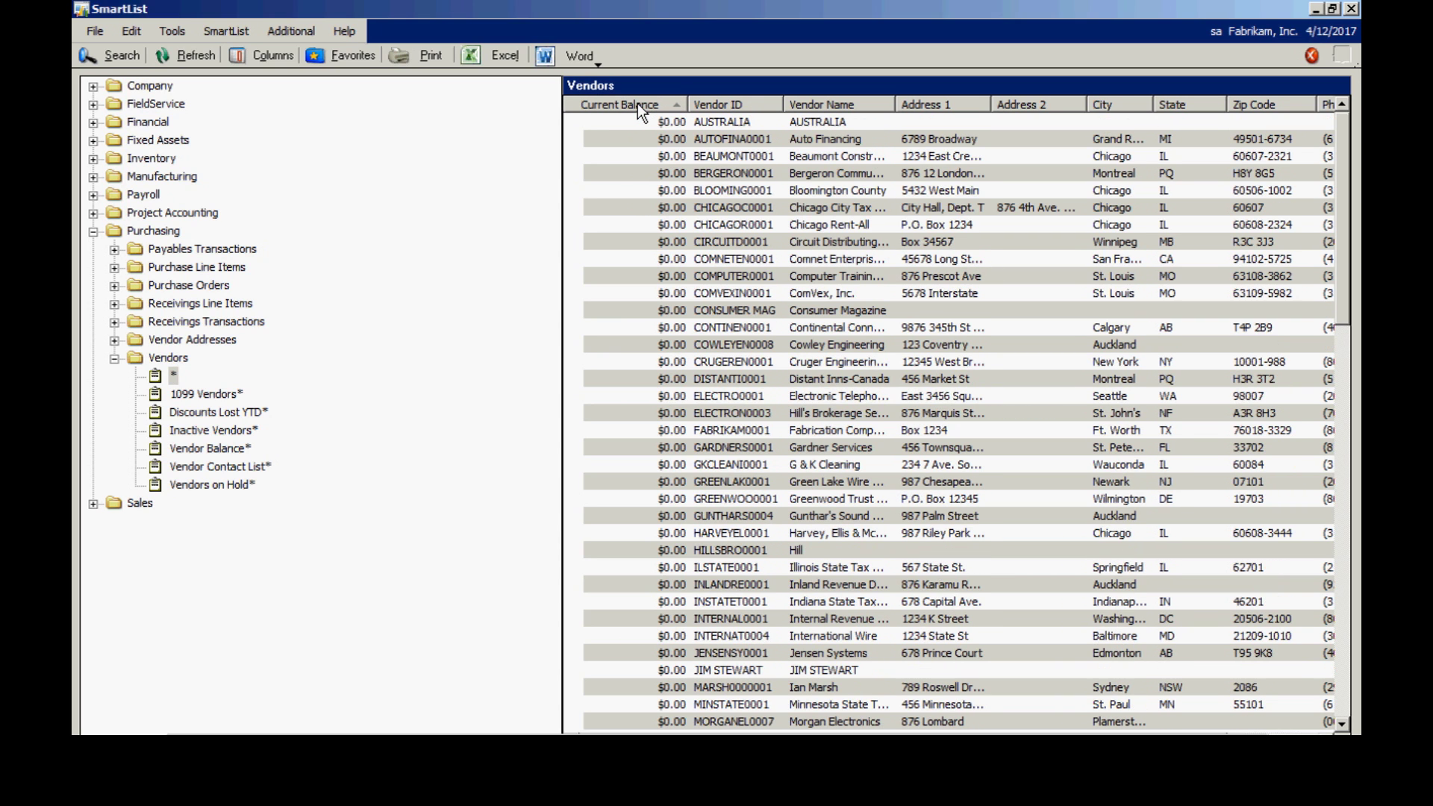
{"action": "left_click", "coordinate": [634, 104]}
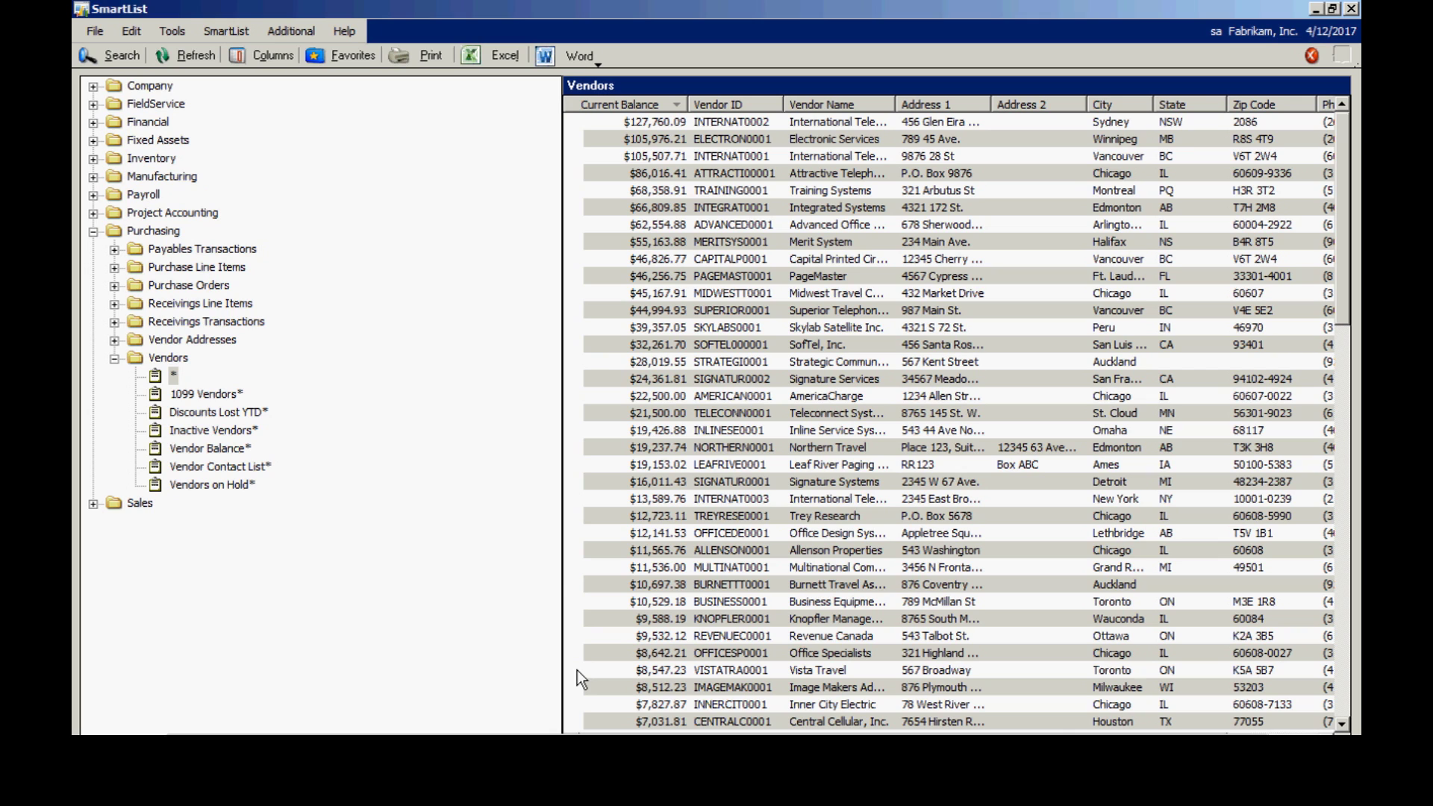
Filter the vendor list to Current Balance is greater than 50000.
{"action": "left_click", "coordinate": [112, 55]}
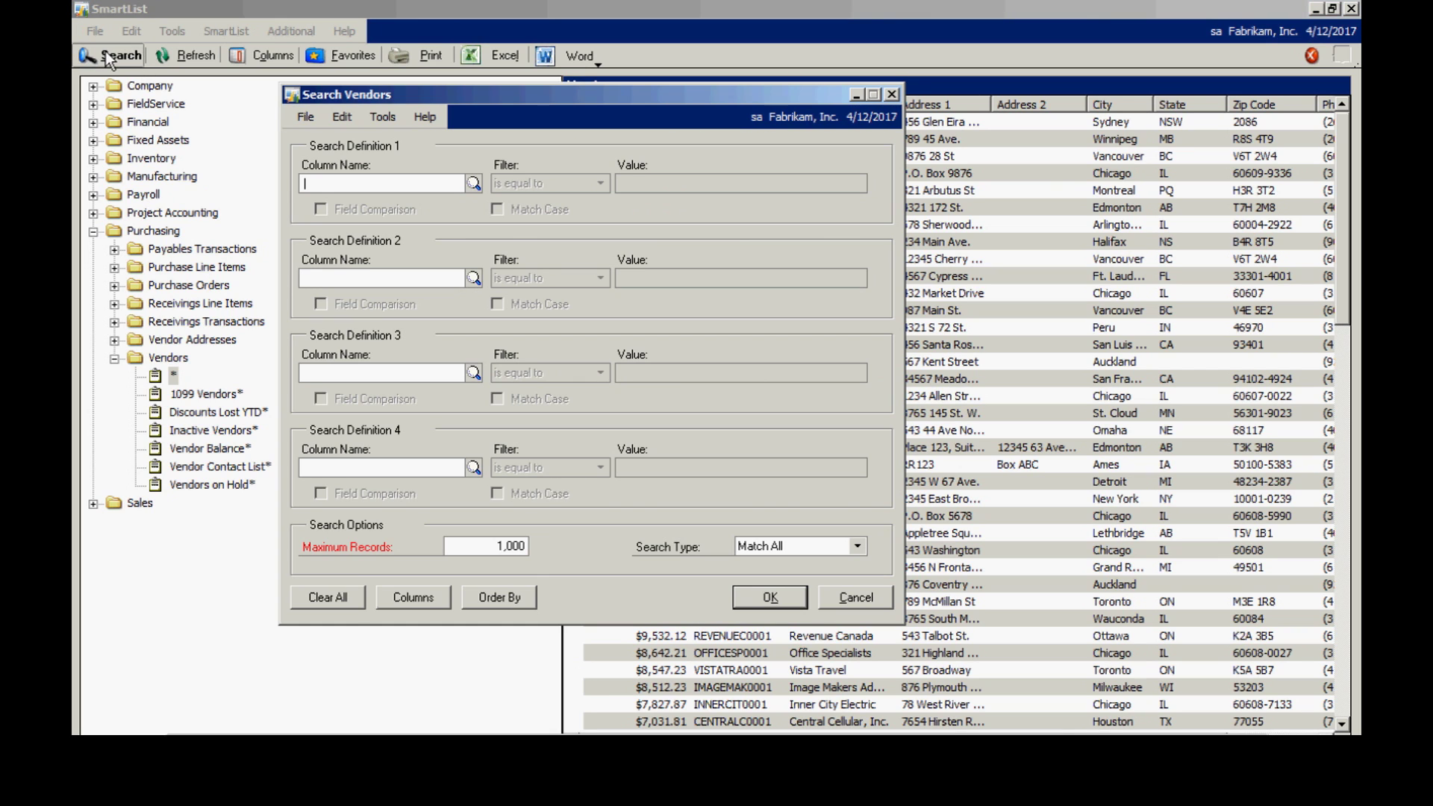
{"action": "left_click", "coordinate": [471, 184]}
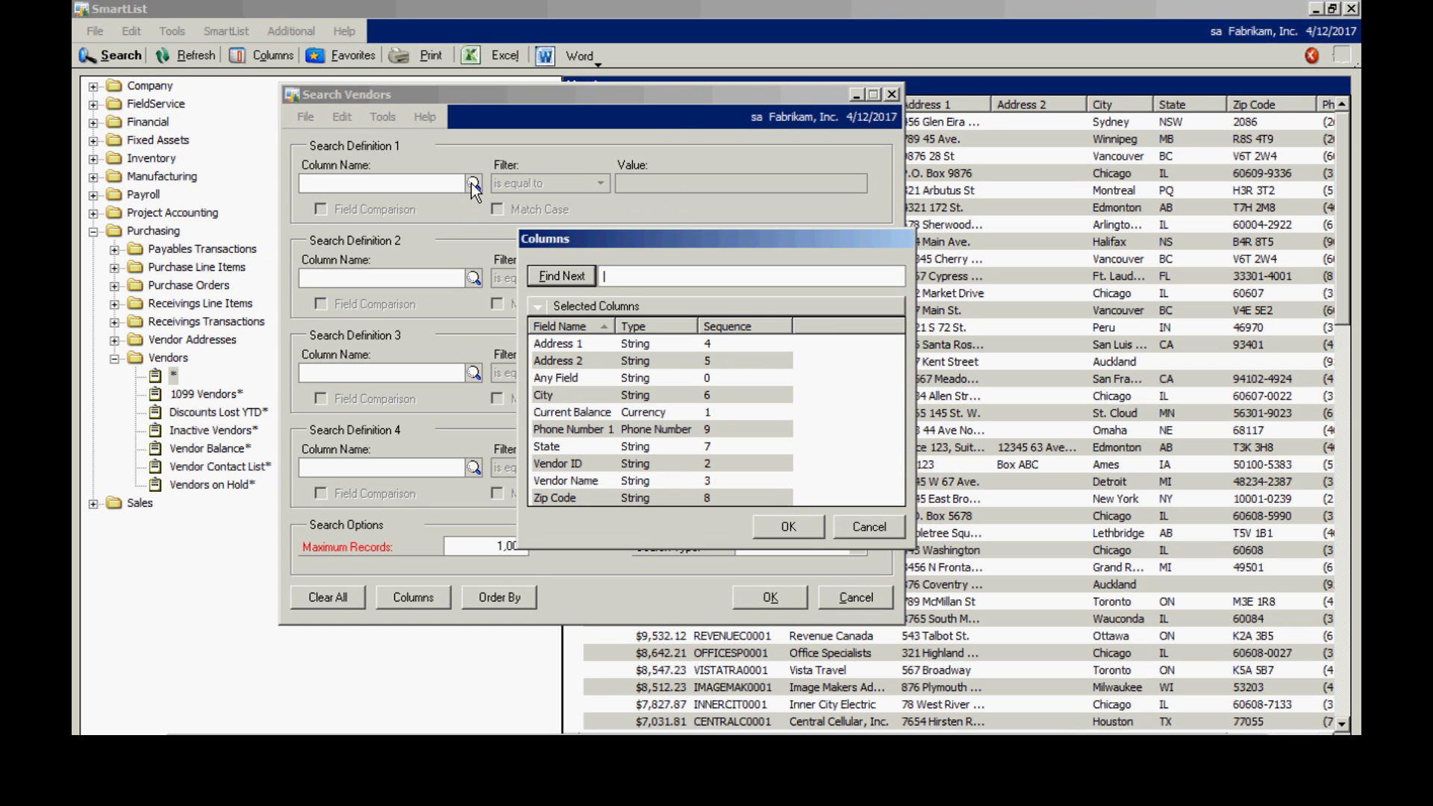
{"action": "left_click", "coordinate": [613, 411]}
{"action": "left_click", "coordinate": [781, 528]}
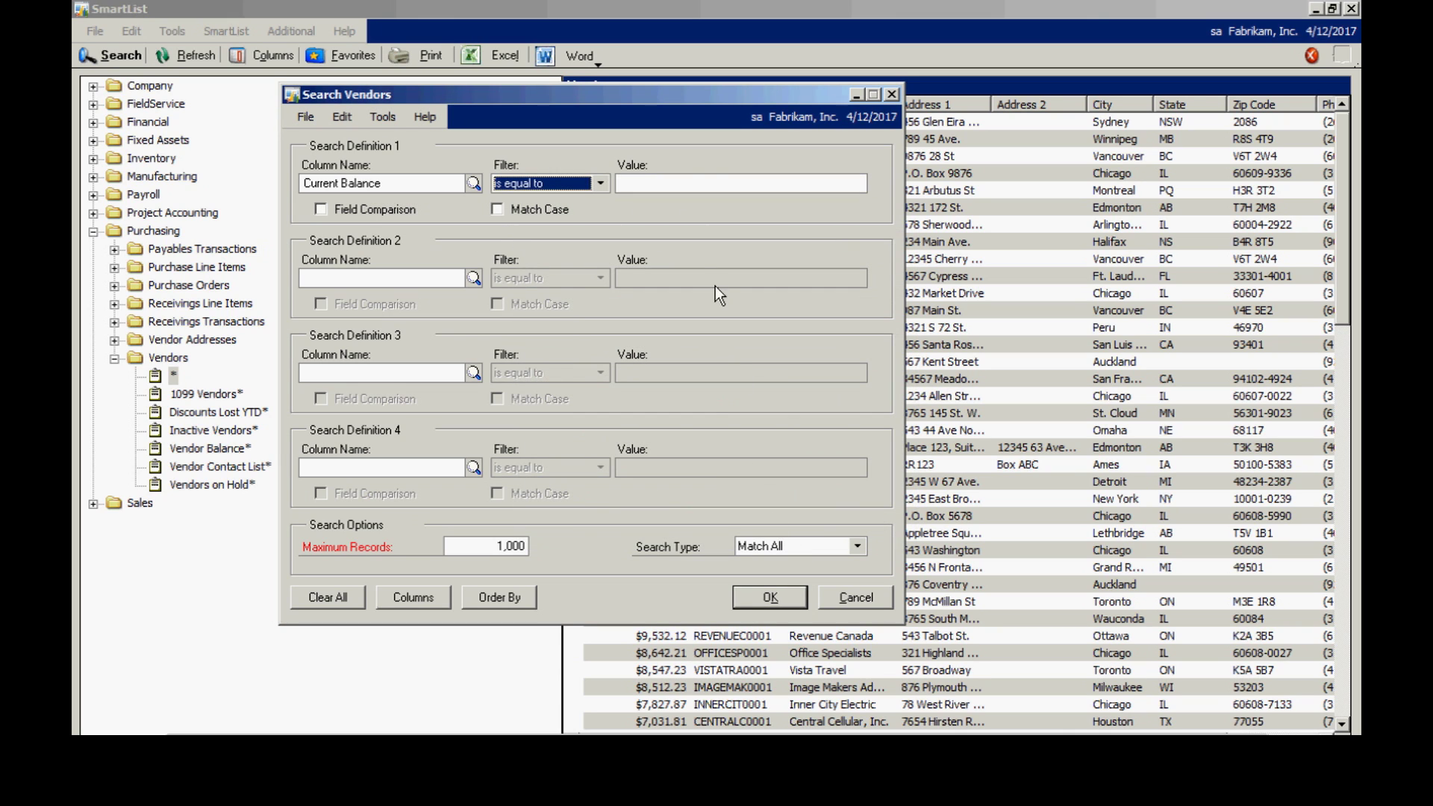
{"action": "left_click", "coordinate": [599, 184]}
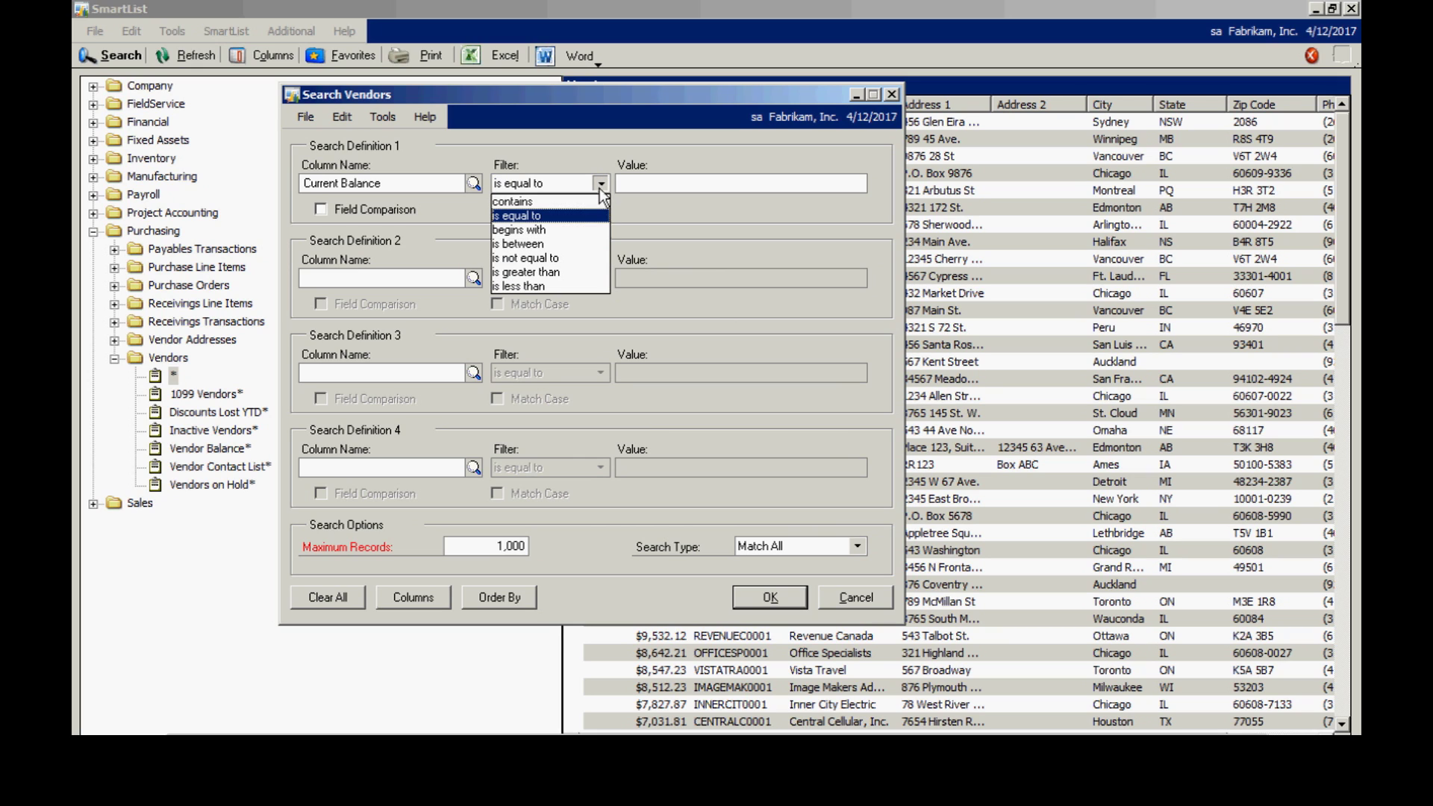
{"action": "left_click", "coordinate": [588, 271]}
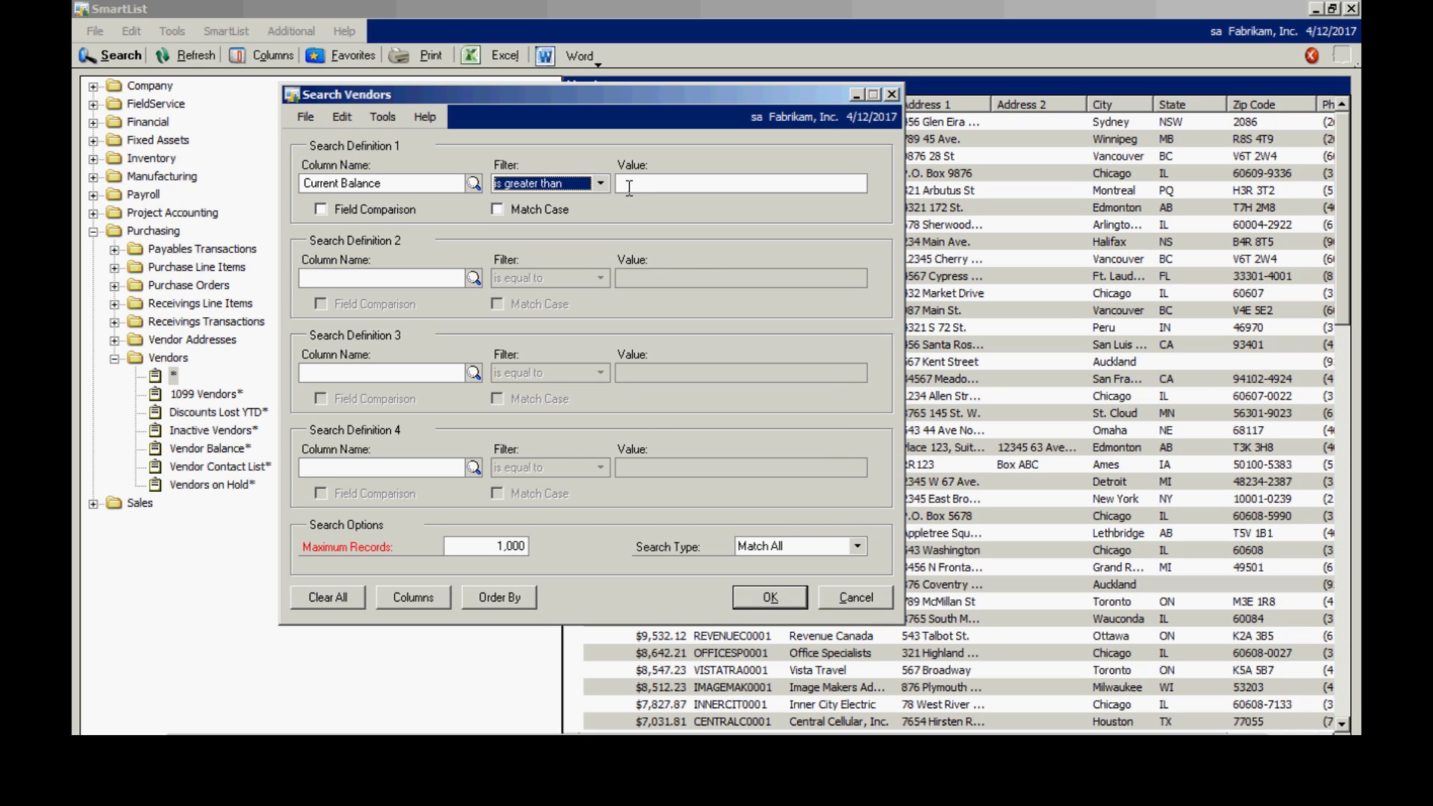
{"action": "left_click", "coordinate": [629, 186]}
{"action": "type", "text": "50000"}
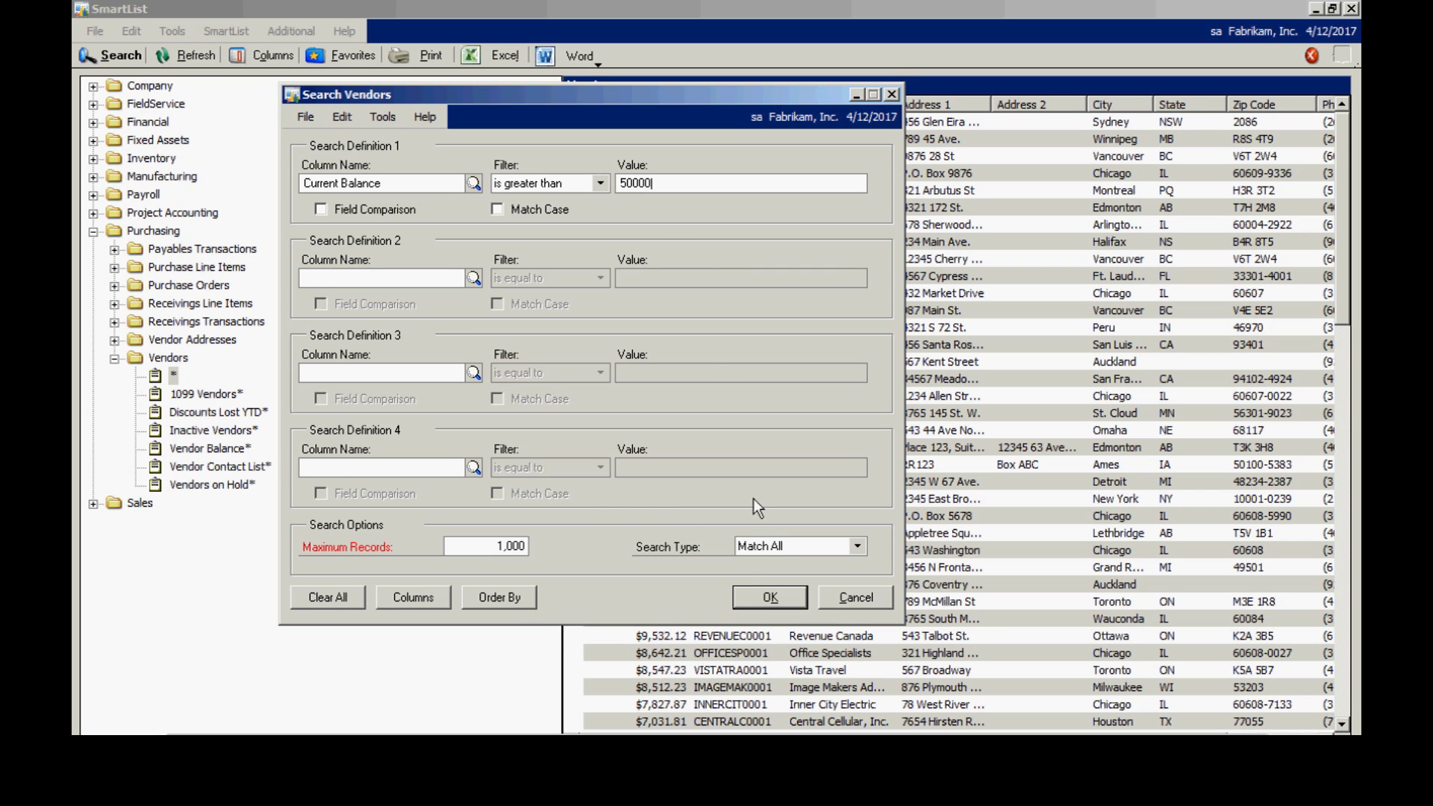
{"action": "left_click", "coordinate": [745, 606]}
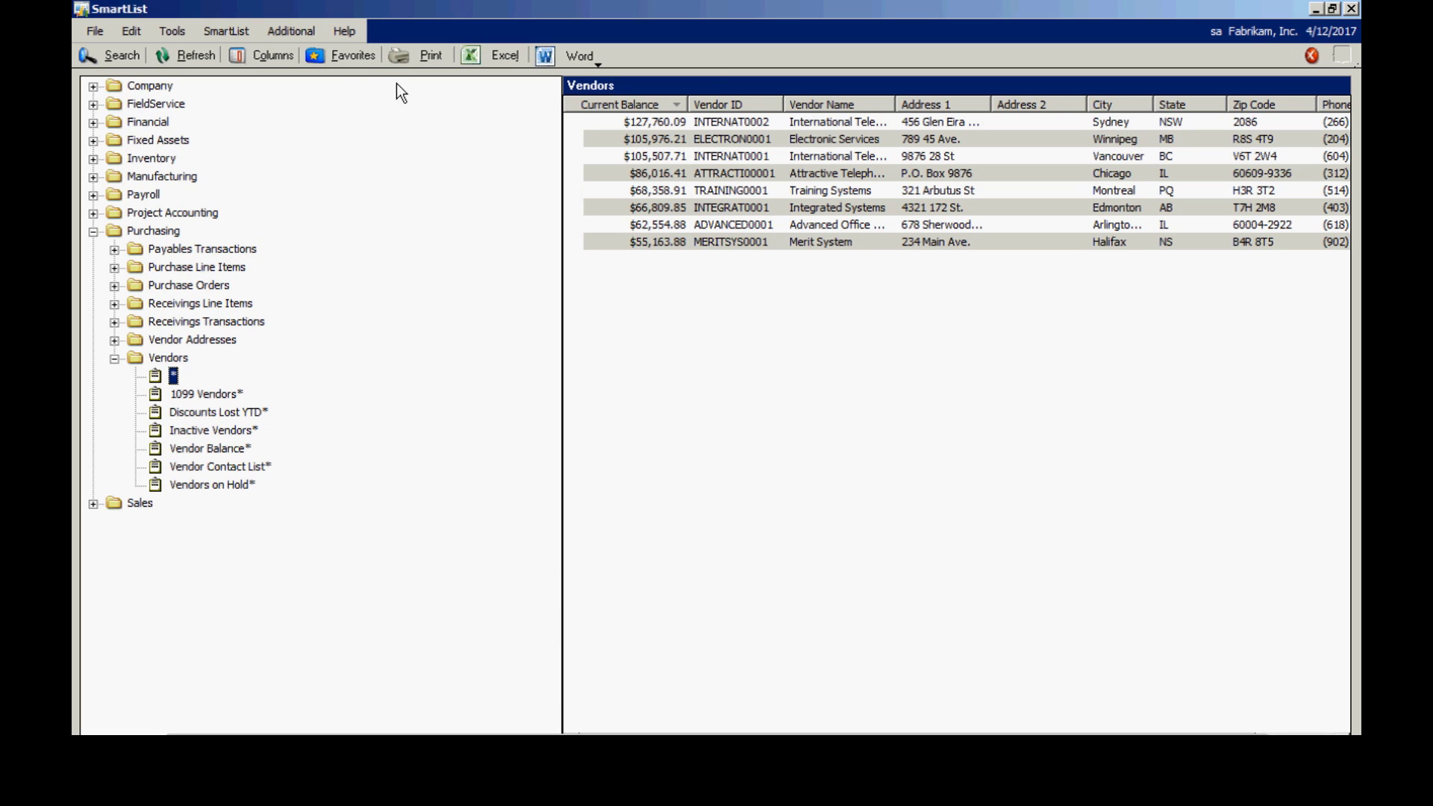
Save a System-visible favorite 'Current Balance Greater than 50K' under Vendors.
{"action": "left_click", "coordinate": [348, 56]}
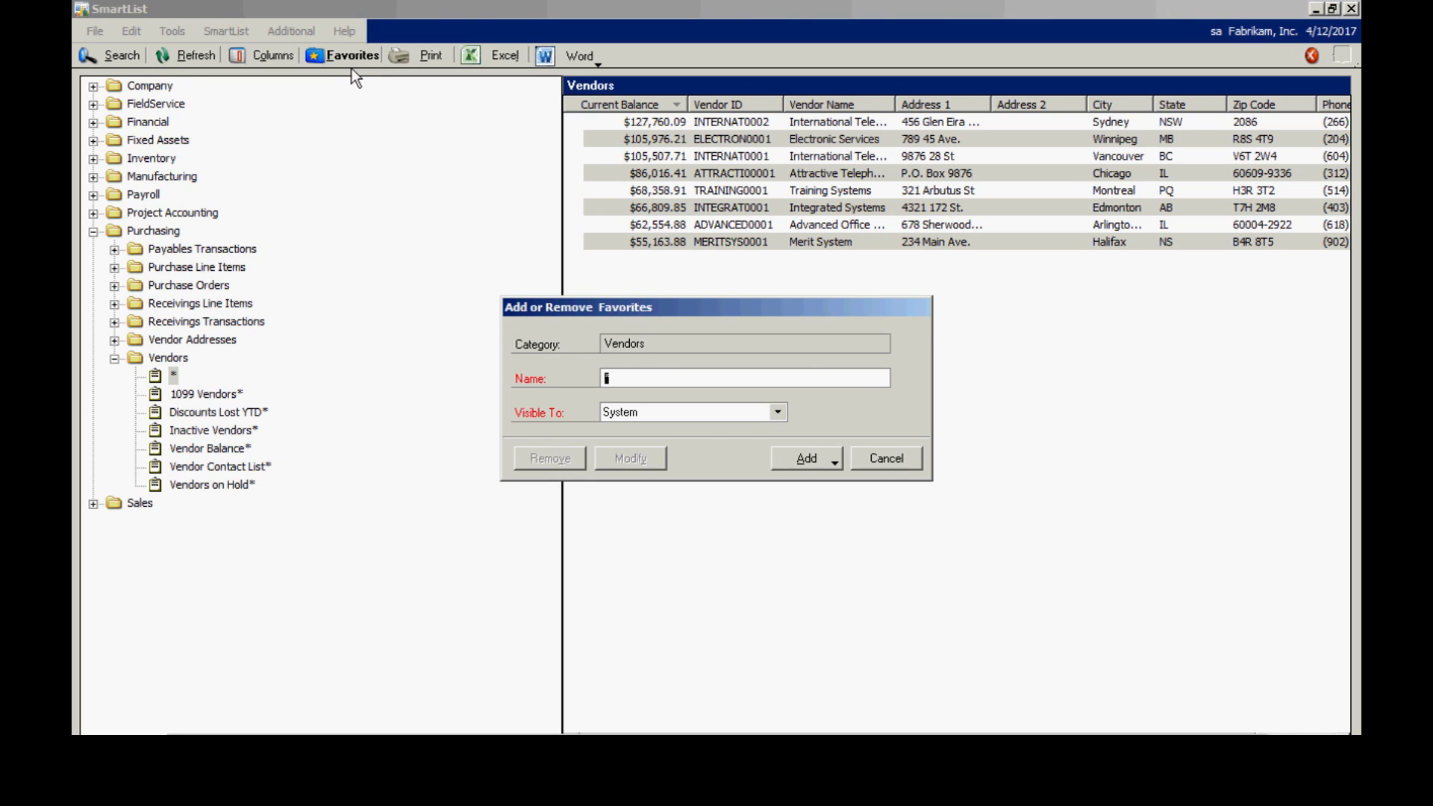
{"action": "type", "text": "Current Balance Grae"}
{"action": "key", "text": "BackSpace"}
{"action": "key", "text": "BackSpace"}
{"action": "type", "text": "eater than 50"}
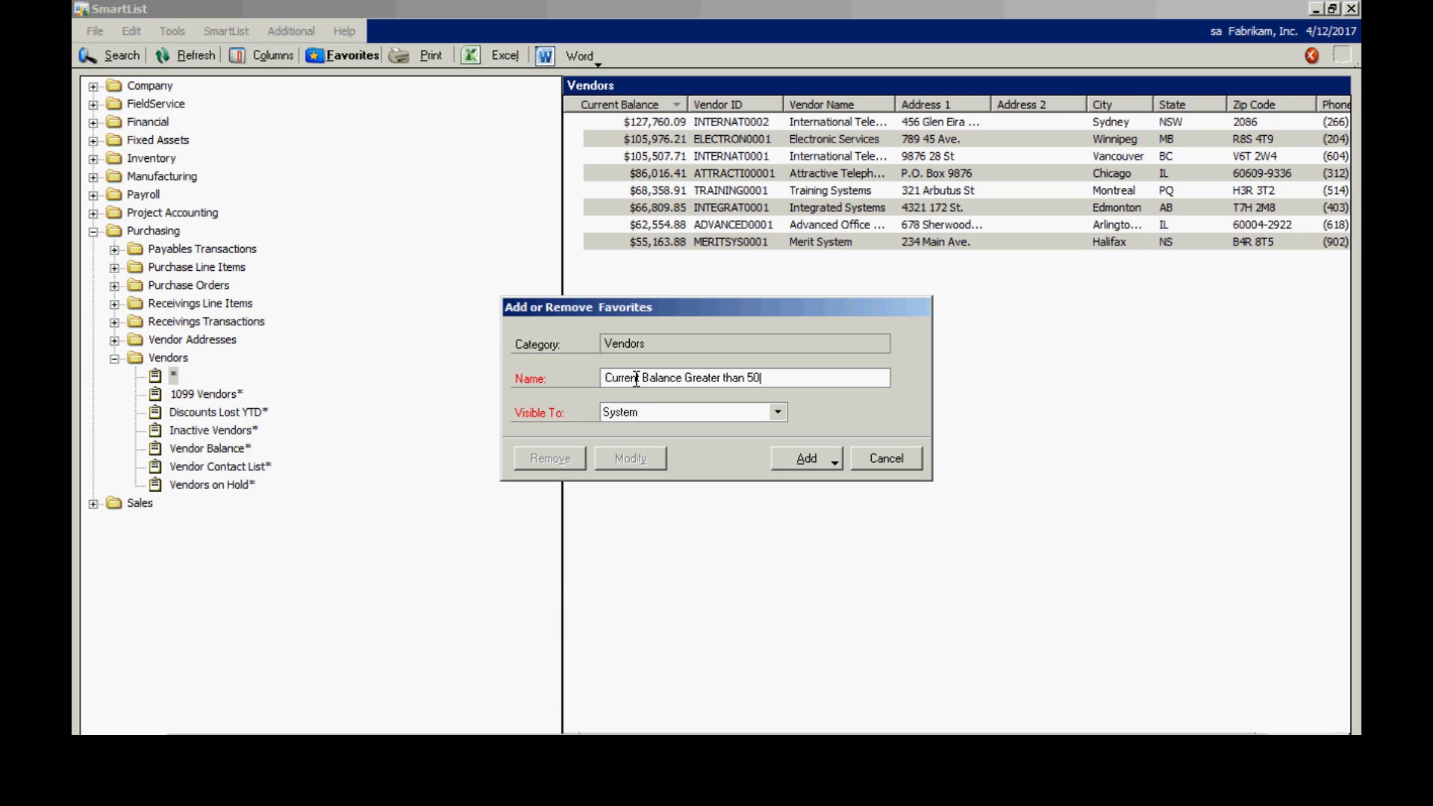
{"action": "type", "text": "K"}
{"action": "left_click", "coordinate": [777, 412]}
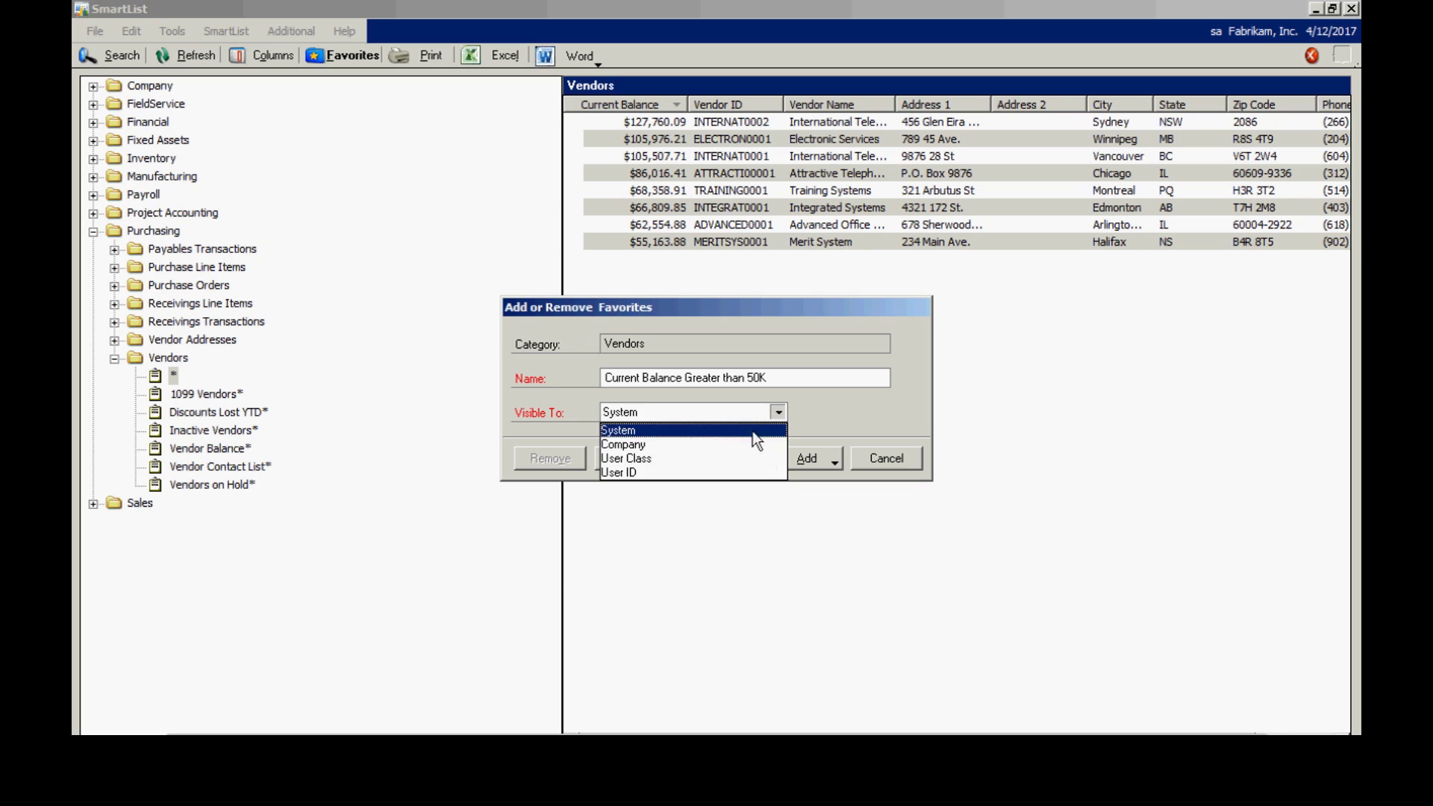
{"action": "left_click", "coordinate": [732, 413]}
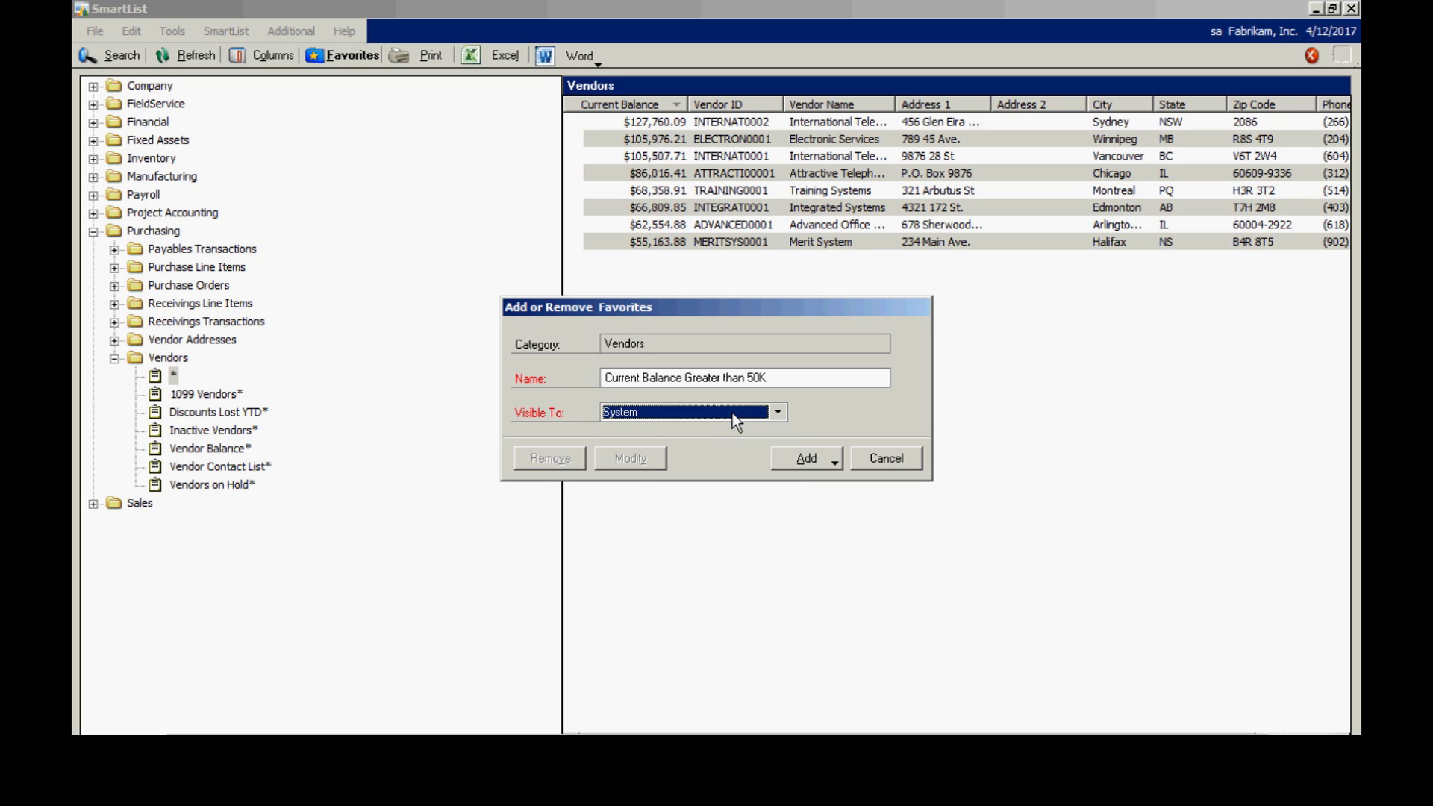
{"action": "left_click", "coordinate": [793, 459]}
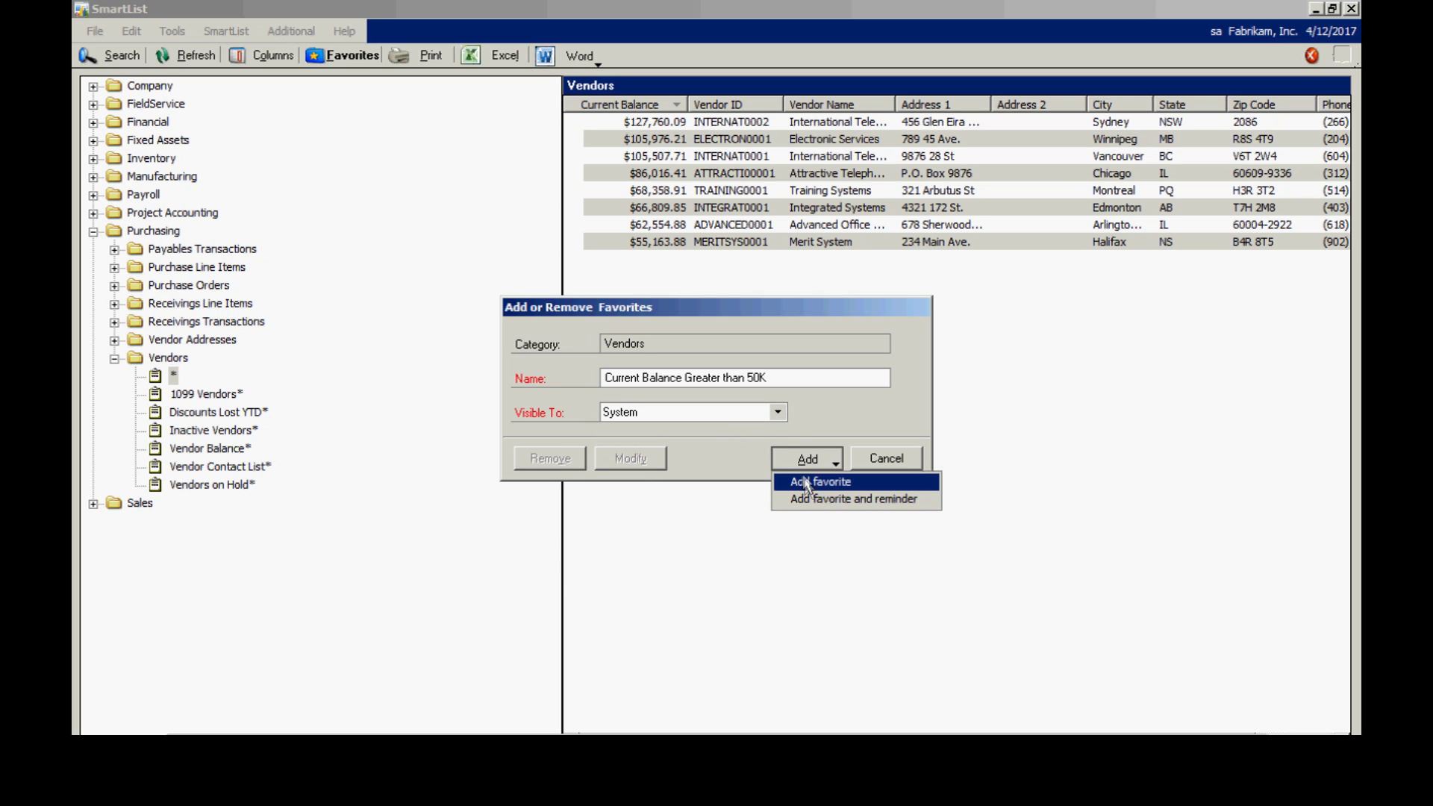
{"action": "left_click", "coordinate": [804, 480]}
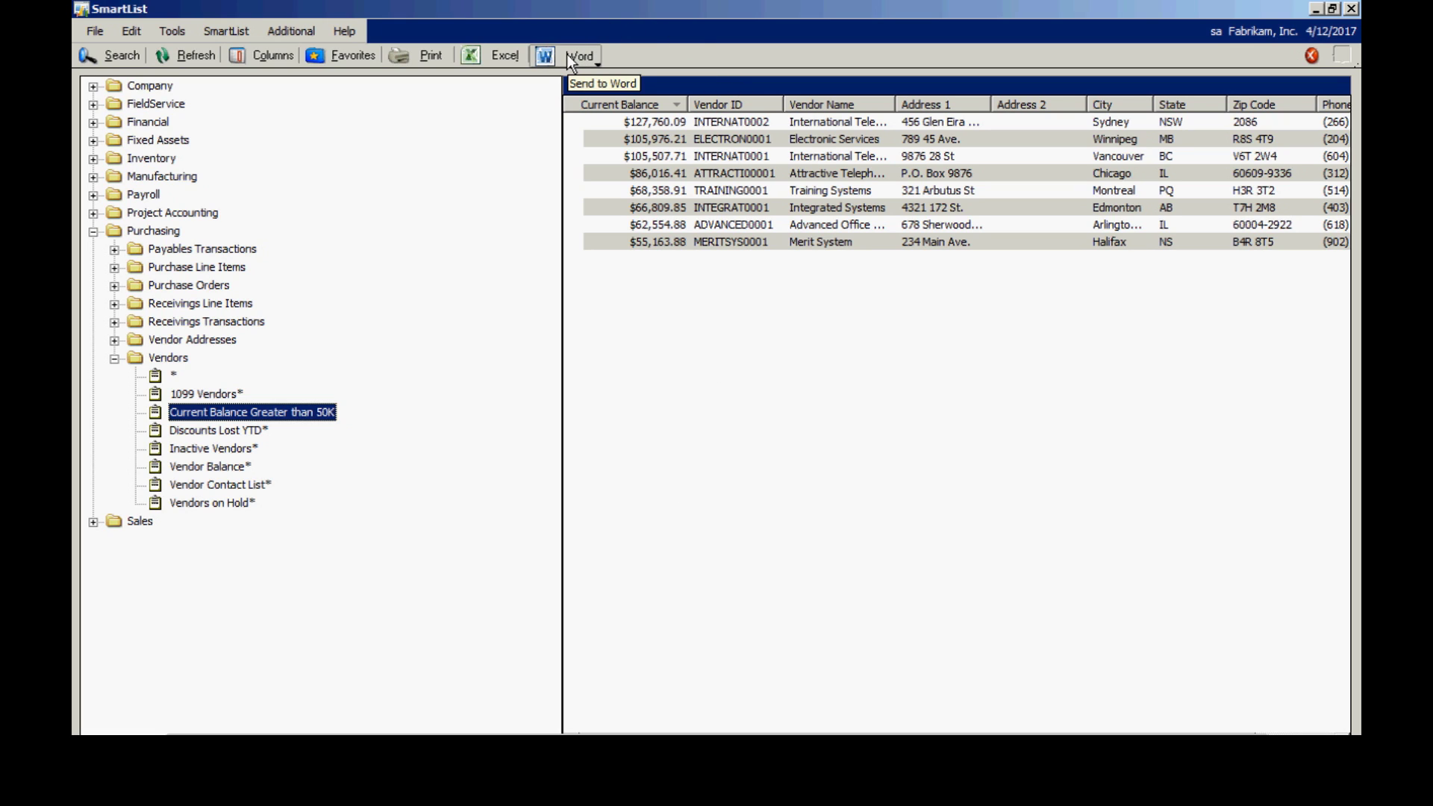
Export the eight filtered vendors and their balances to Excel.
{"action": "left_click", "coordinate": [494, 55]}
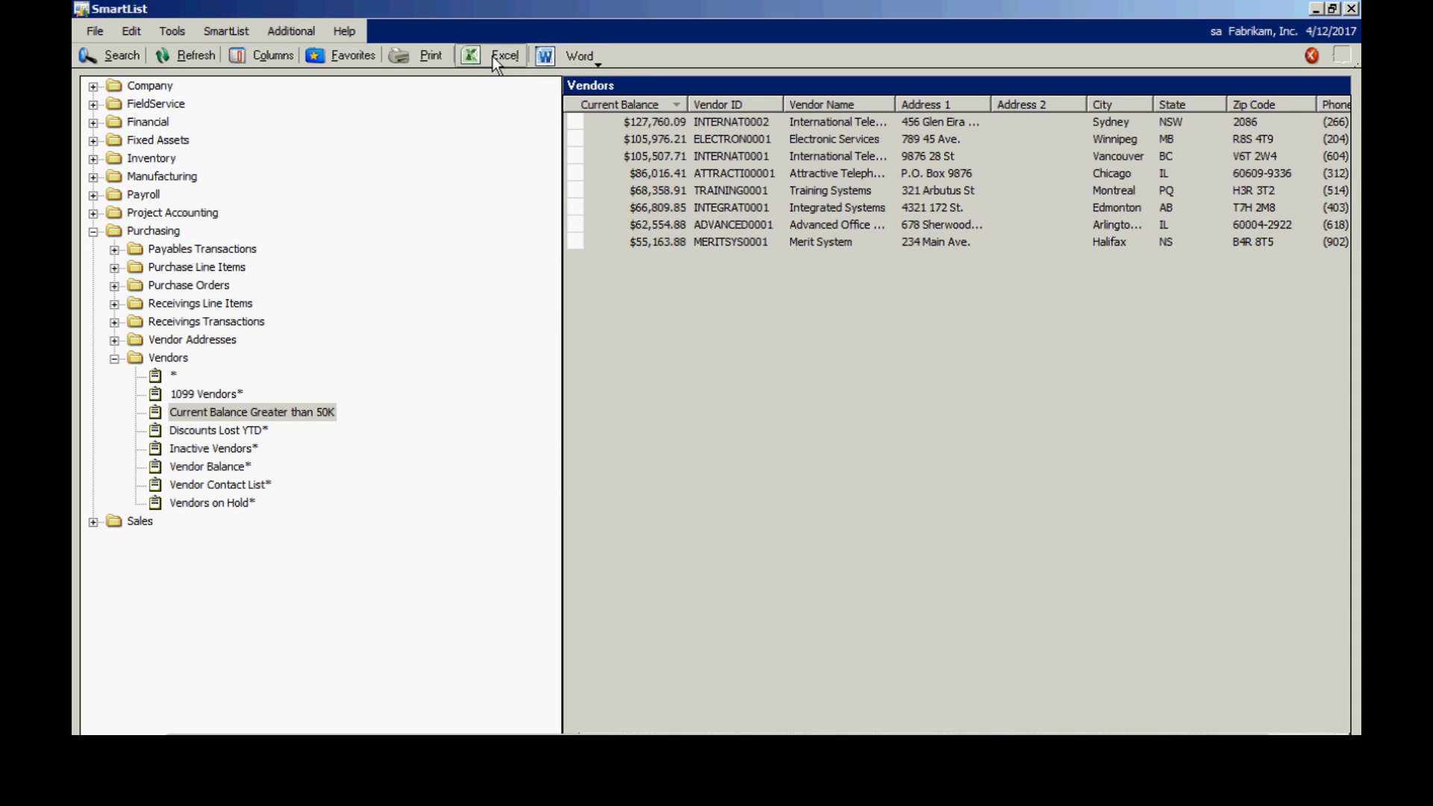